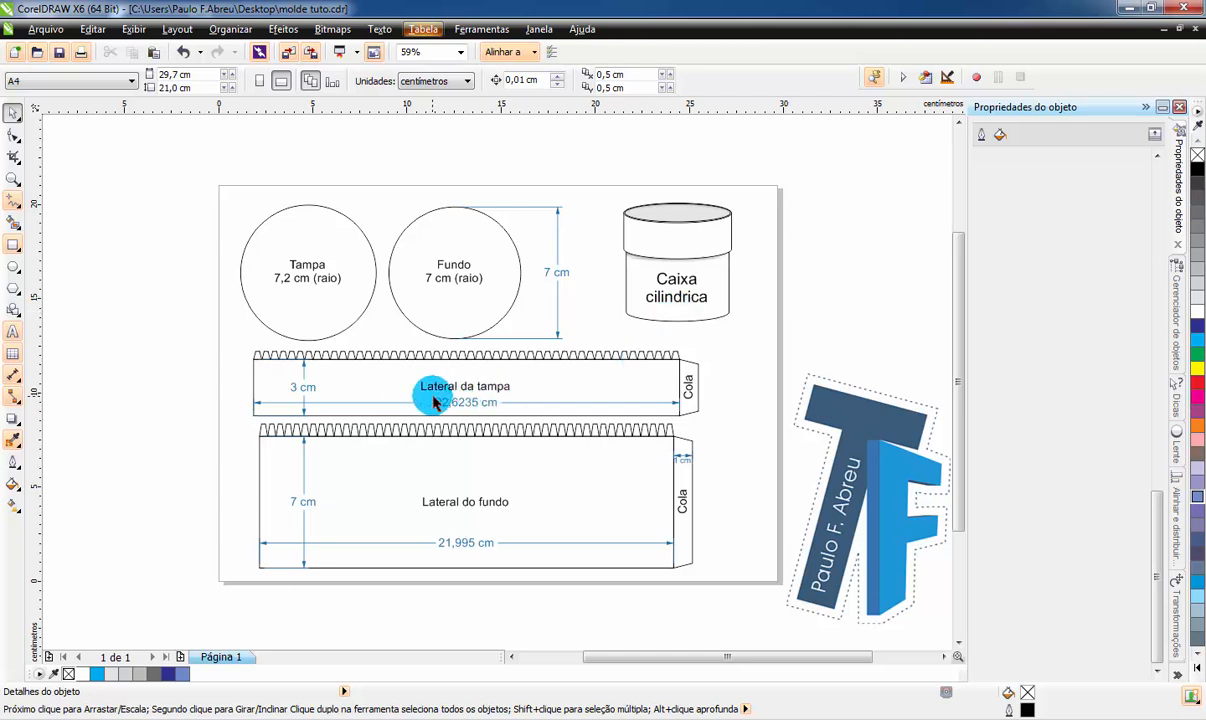
Examine the cylindrical box template: the lid and base circles, the two side strips, their dimensions and the assembled box drawing
{"action": "scroll", "coordinate": [686, 258], "scroll_direction": "up", "scroll_amount": 2}
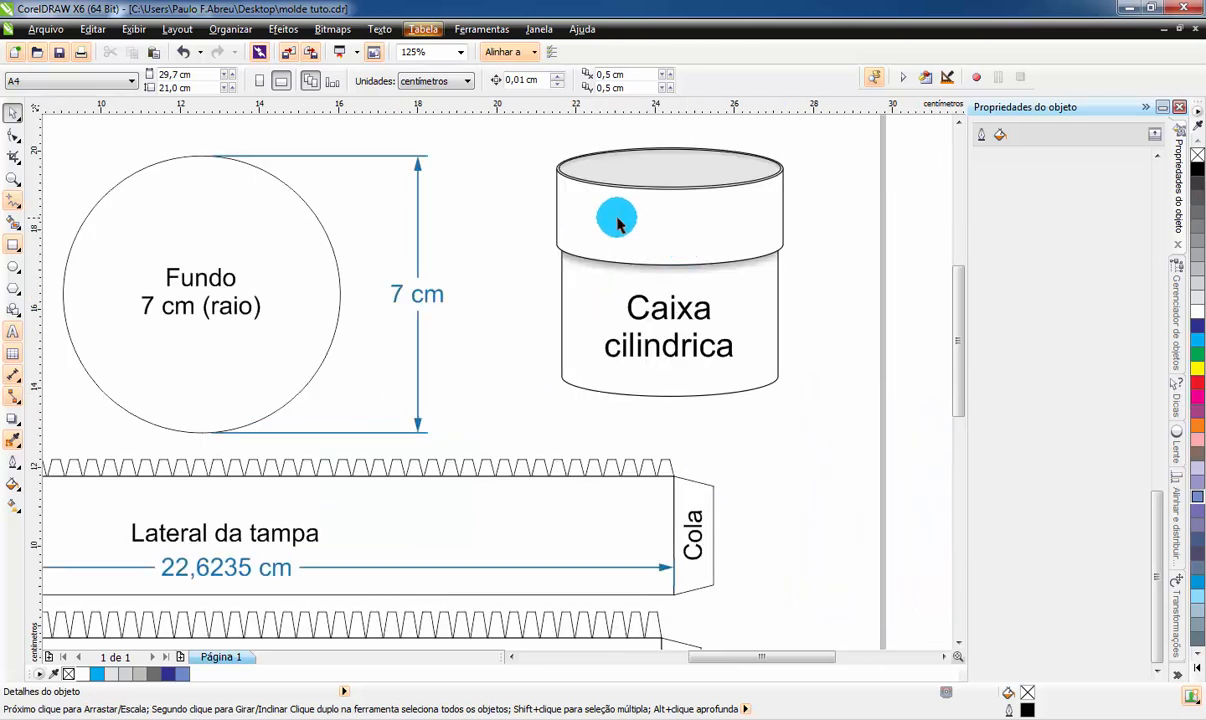
{"action": "scroll", "coordinate": [654, 350], "scroll_direction": "up", "scroll_amount": 1}
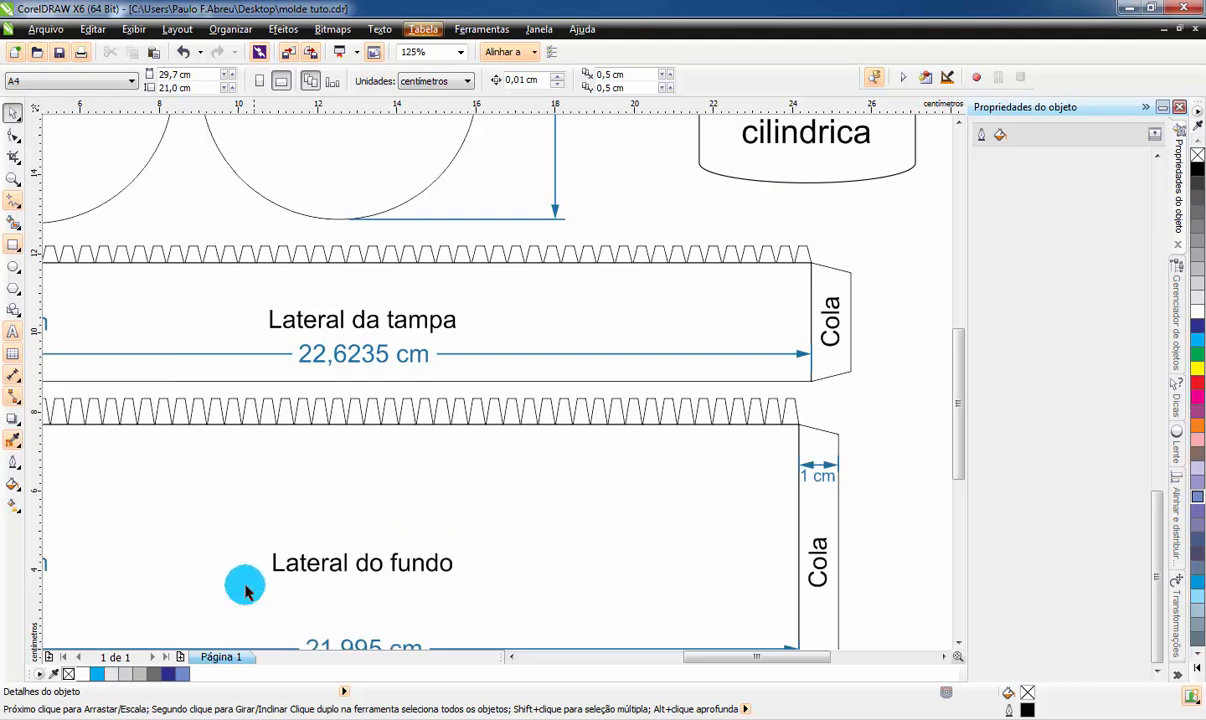
{"action": "left_click_drag", "start_coordinate": [753, 234], "coordinate": [694, 433]}
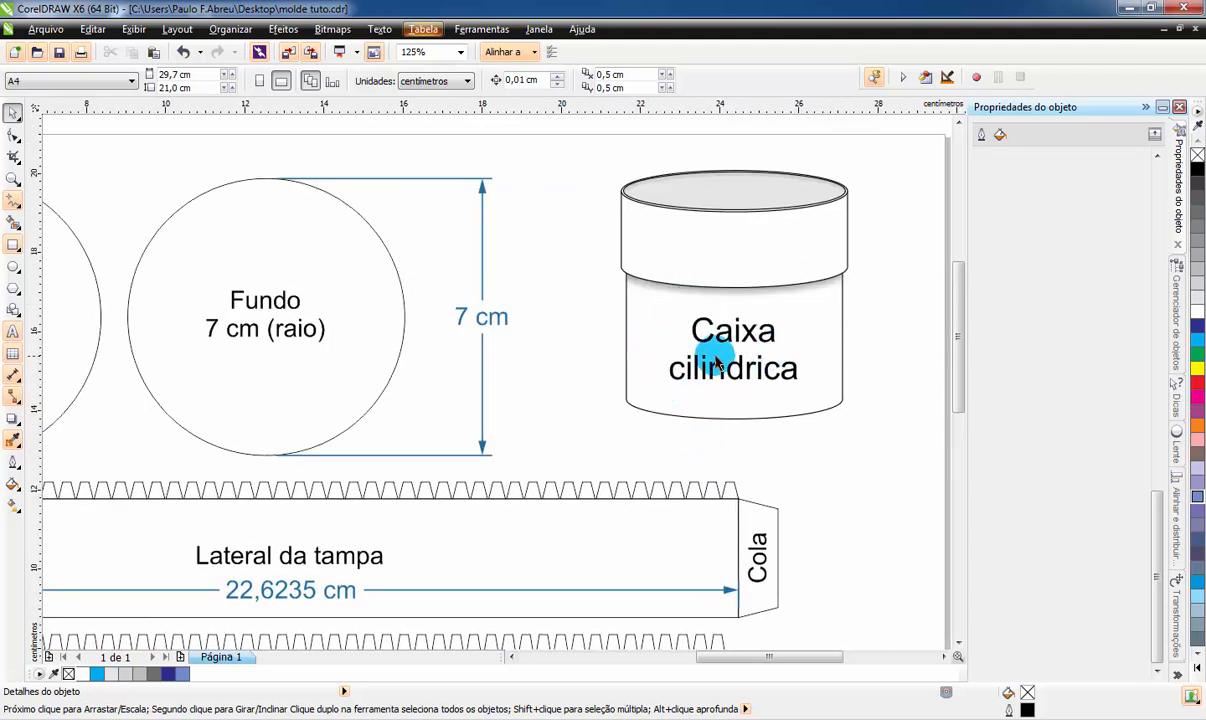
{"action": "left_click_drag", "start_coordinate": [303, 402], "coordinate": [714, 403]}
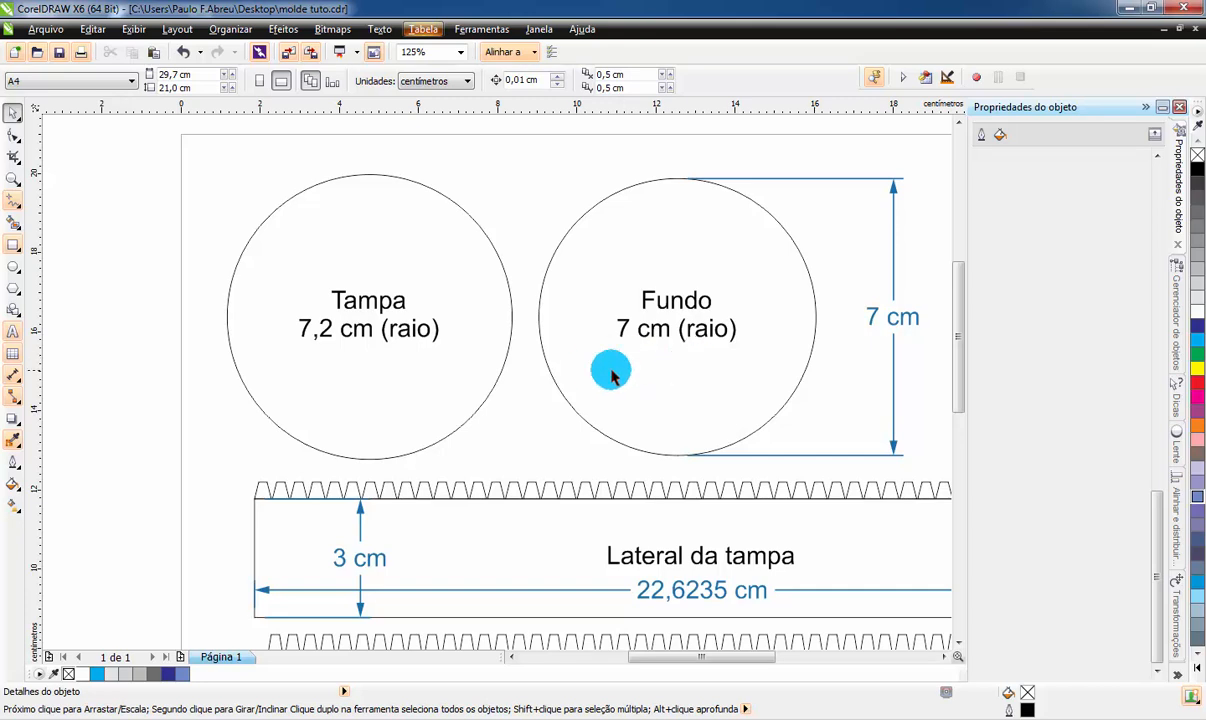
{"action": "scroll", "coordinate": [643, 440], "scroll_direction": "down", "scroll_amount": 1}
{"action": "scroll", "coordinate": [647, 440], "scroll_direction": "down", "scroll_amount": 3}
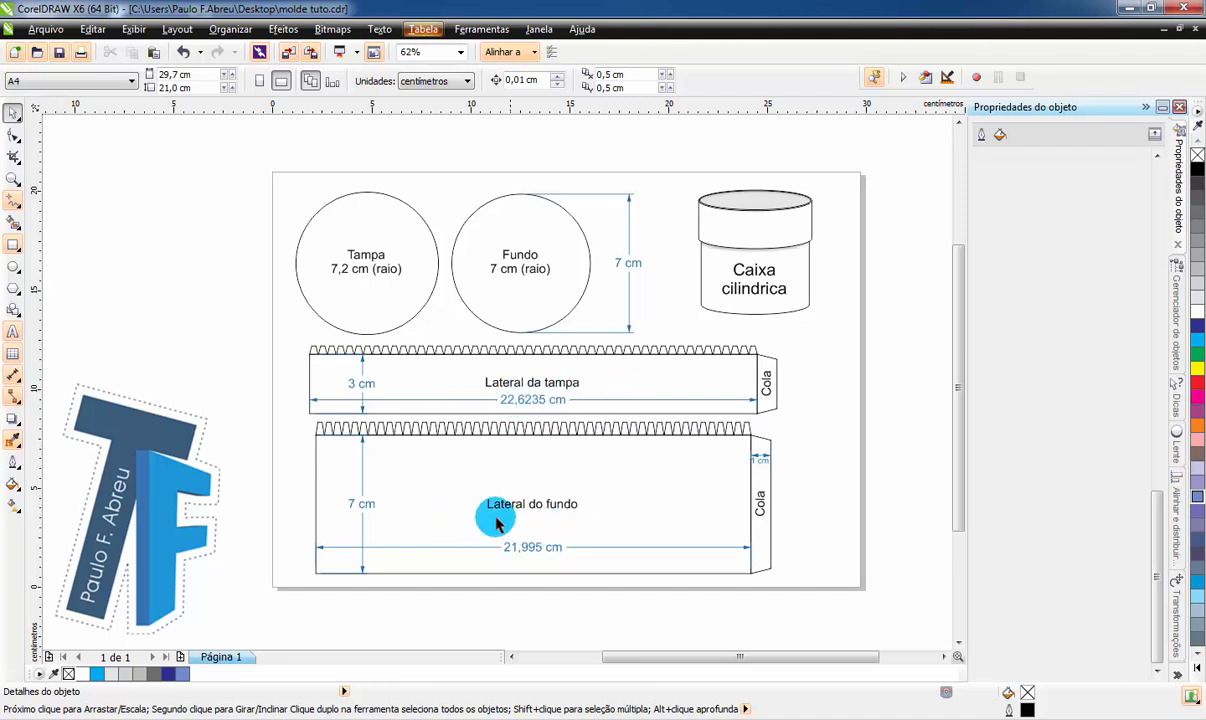
{"action": "mouse_move", "coordinate": [389, 307]}
{"action": "left_mouse_down"}
{"action": "mouse_move", "coordinate": [471, 358]}
{"action": "mouse_move", "coordinate": [529, 427]}
{"action": "left_mouse_up"}
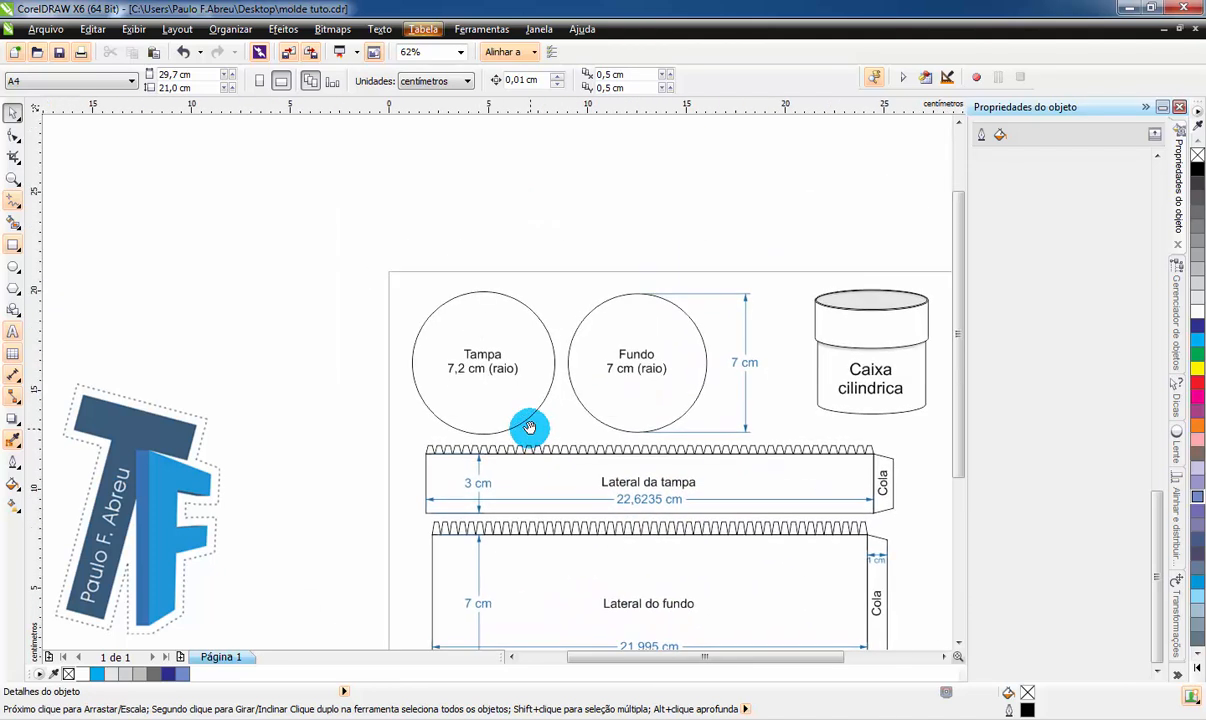
{"action": "scroll", "coordinate": [529, 427], "scroll_direction": "up", "scroll_amount": 4}
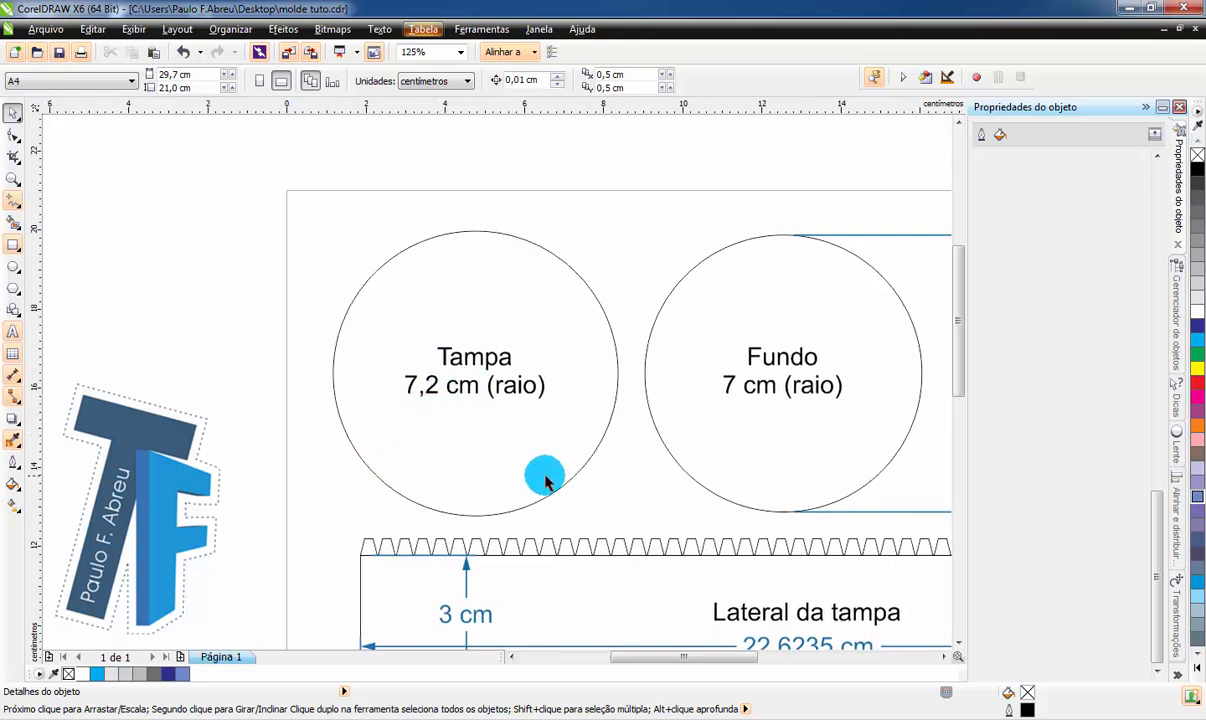
Check the lid circle's curve length in its curve properties and compare it with the dimensions of the lid and base side strips
{"action": "left_click", "coordinate": [581, 466]}
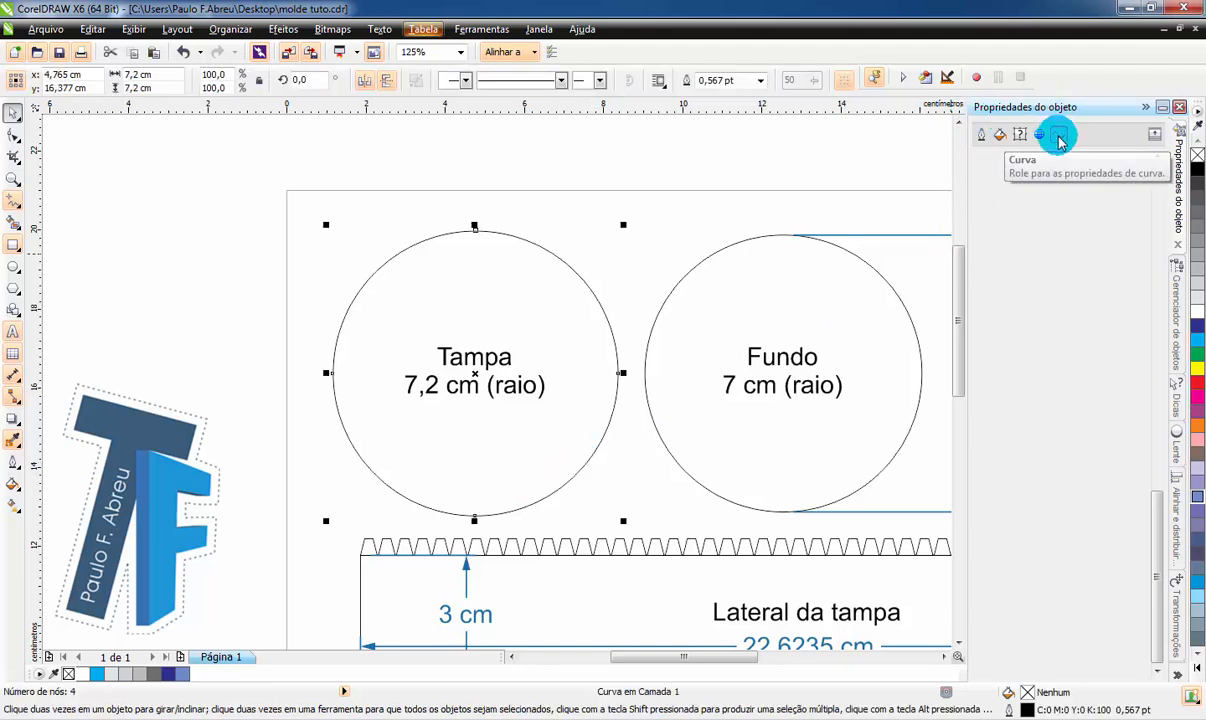
{"action": "left_click", "coordinate": [1061, 141]}
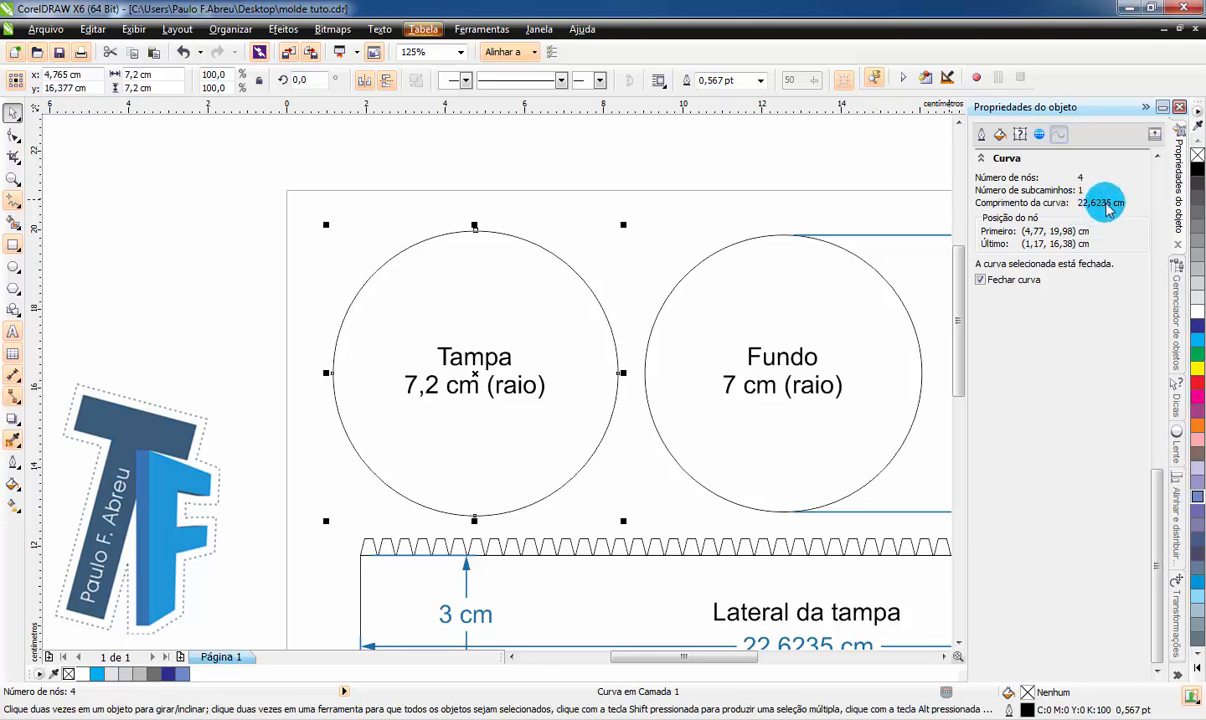
{"action": "left_click_drag", "start_coordinate": [783, 558], "coordinate": [619, 333]}
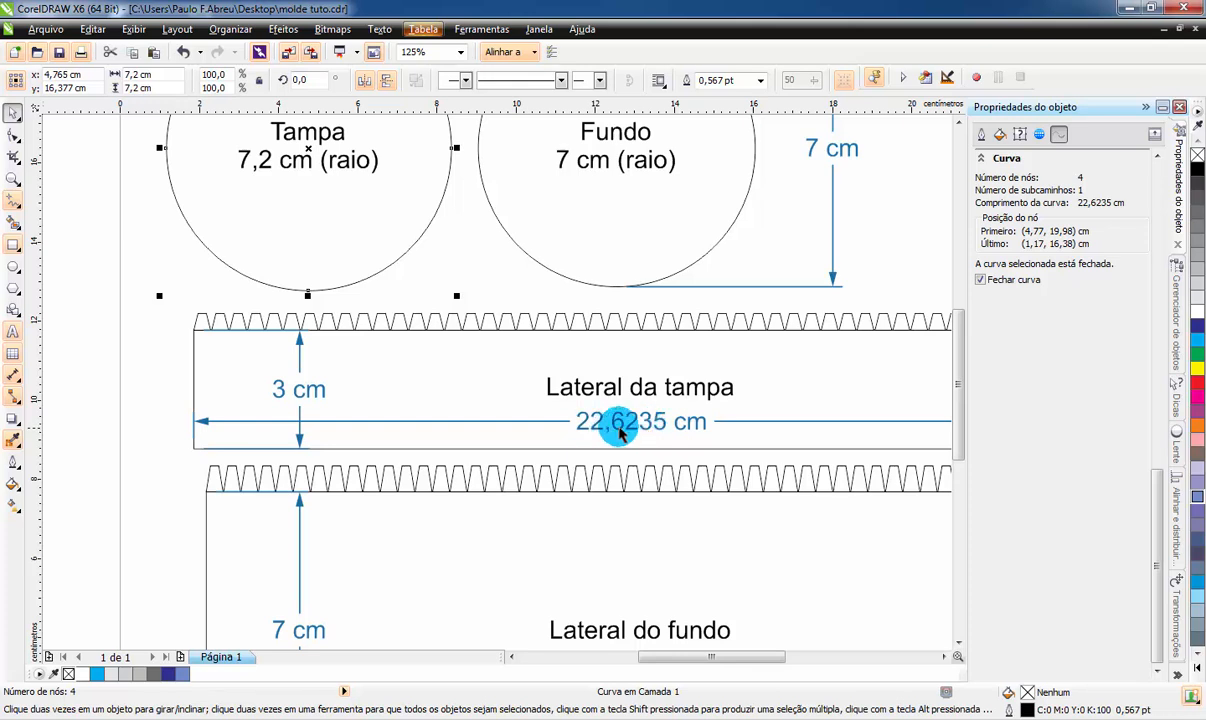
{"action": "left_click_drag", "start_coordinate": [602, 648], "coordinate": [662, 495]}
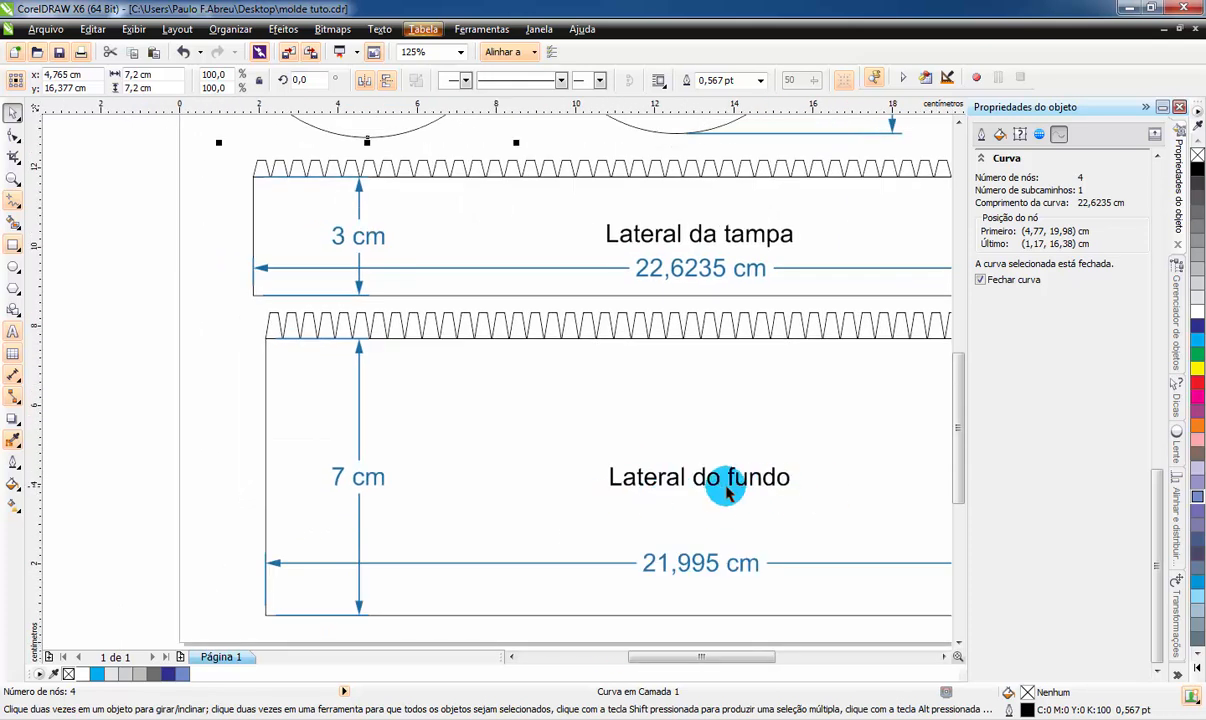
{"action": "left_click_drag", "start_coordinate": [754, 398], "coordinate": [697, 431]}
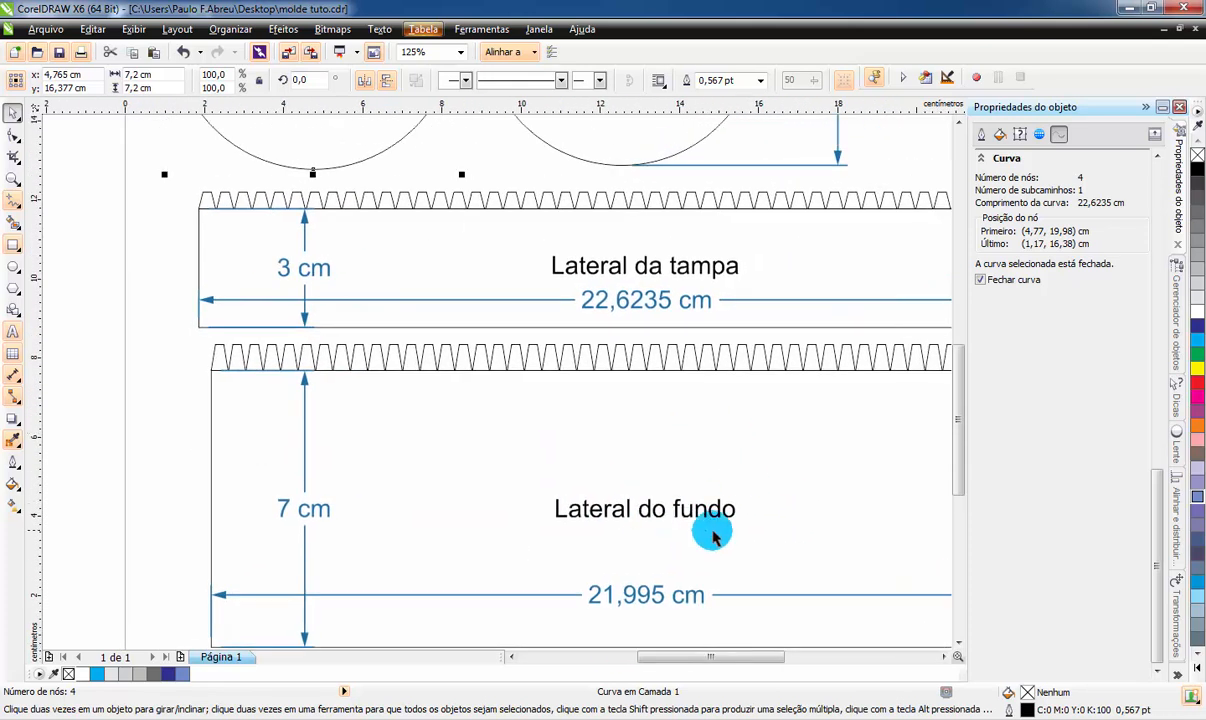
{"action": "mouse_move", "coordinate": [662, 361]}
{"action": "left_mouse_down"}
{"action": "mouse_move", "coordinate": [654, 391]}
{"action": "mouse_move", "coordinate": [656, 354]}
{"action": "left_mouse_up"}
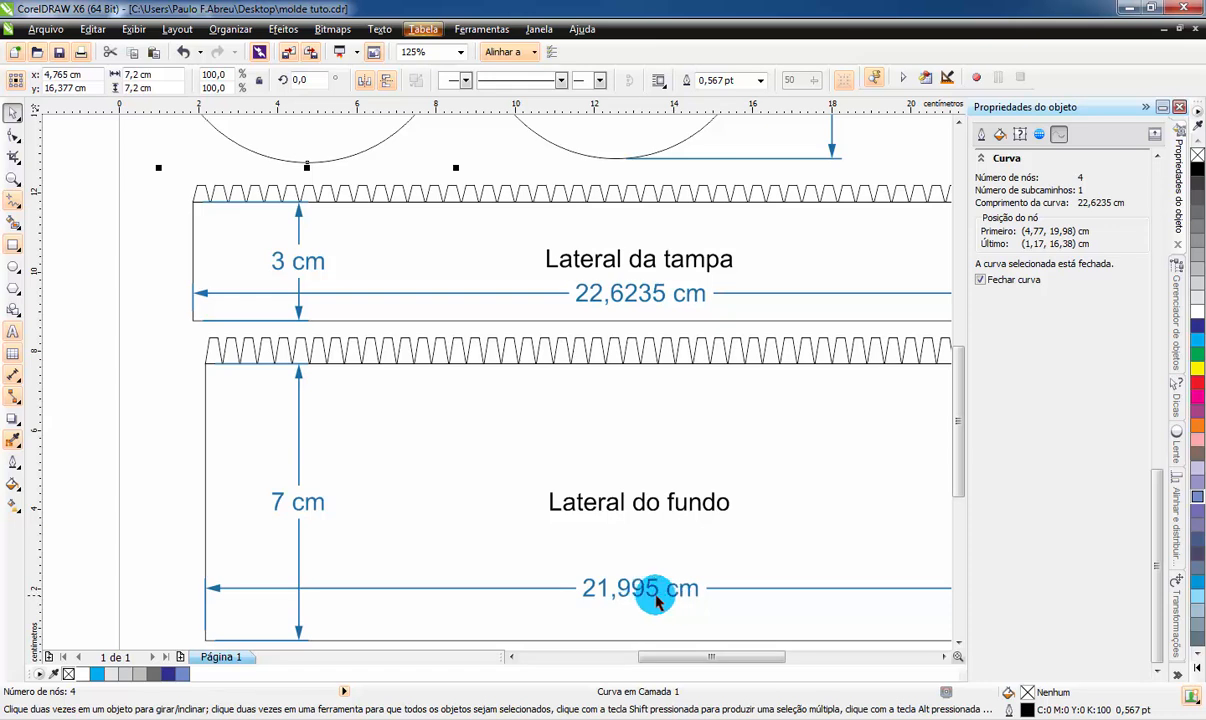
{"action": "scroll", "coordinate": [708, 487], "scroll_direction": "down", "scroll_amount": 2}
{"action": "left_click_drag", "start_coordinate": [708, 487], "coordinate": [738, 517]}
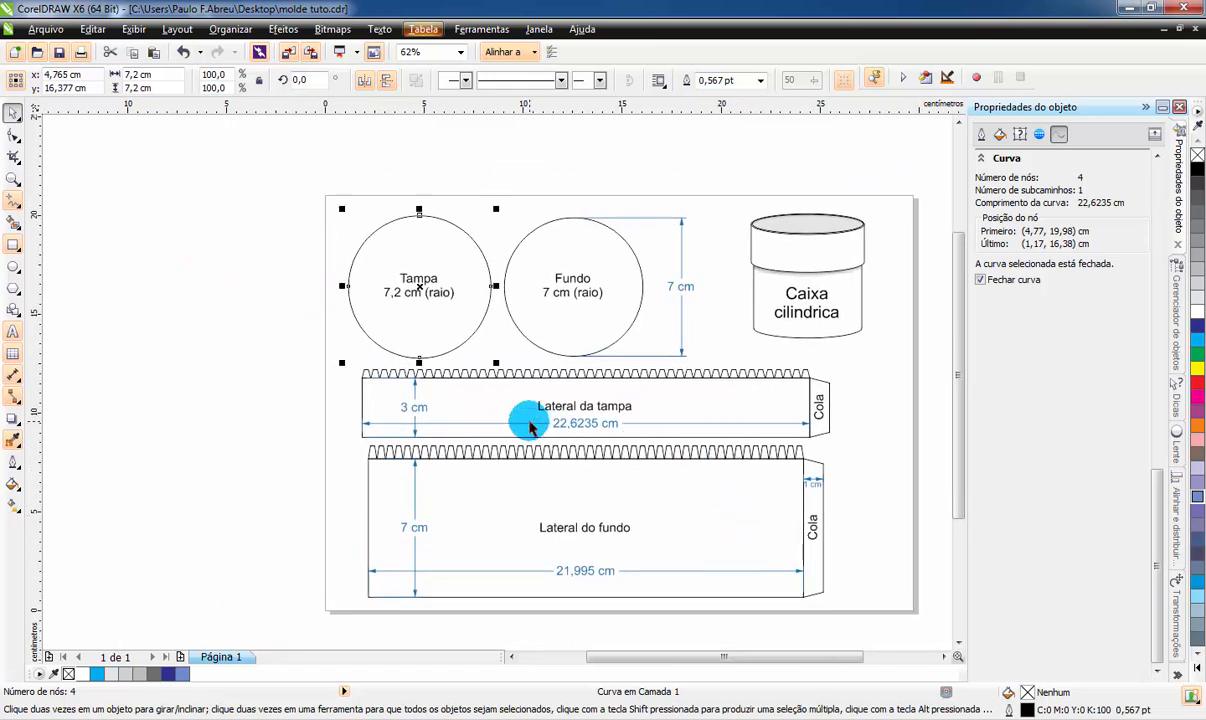
{"action": "scroll", "coordinate": [530, 425], "scroll_direction": "up", "scroll_amount": 2}
{"action": "left_click_drag", "start_coordinate": [533, 418], "coordinate": [615, 433]}
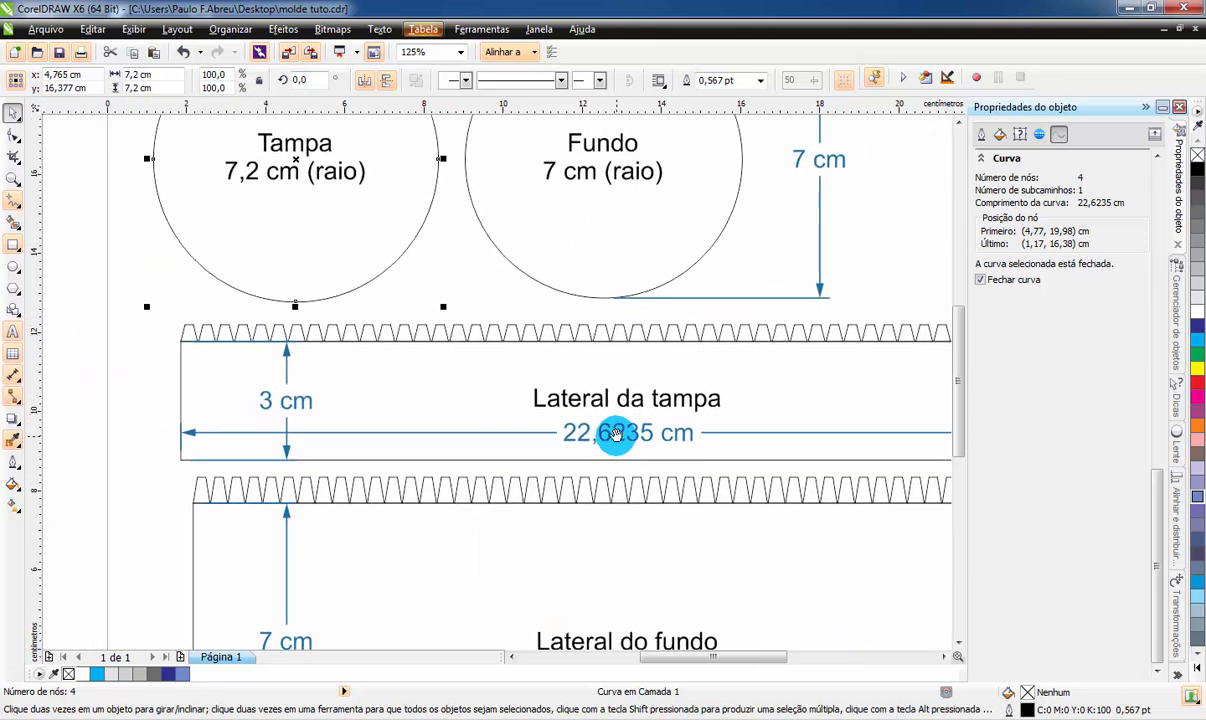
{"action": "left_click_drag", "start_coordinate": [517, 337], "coordinate": [590, 501]}
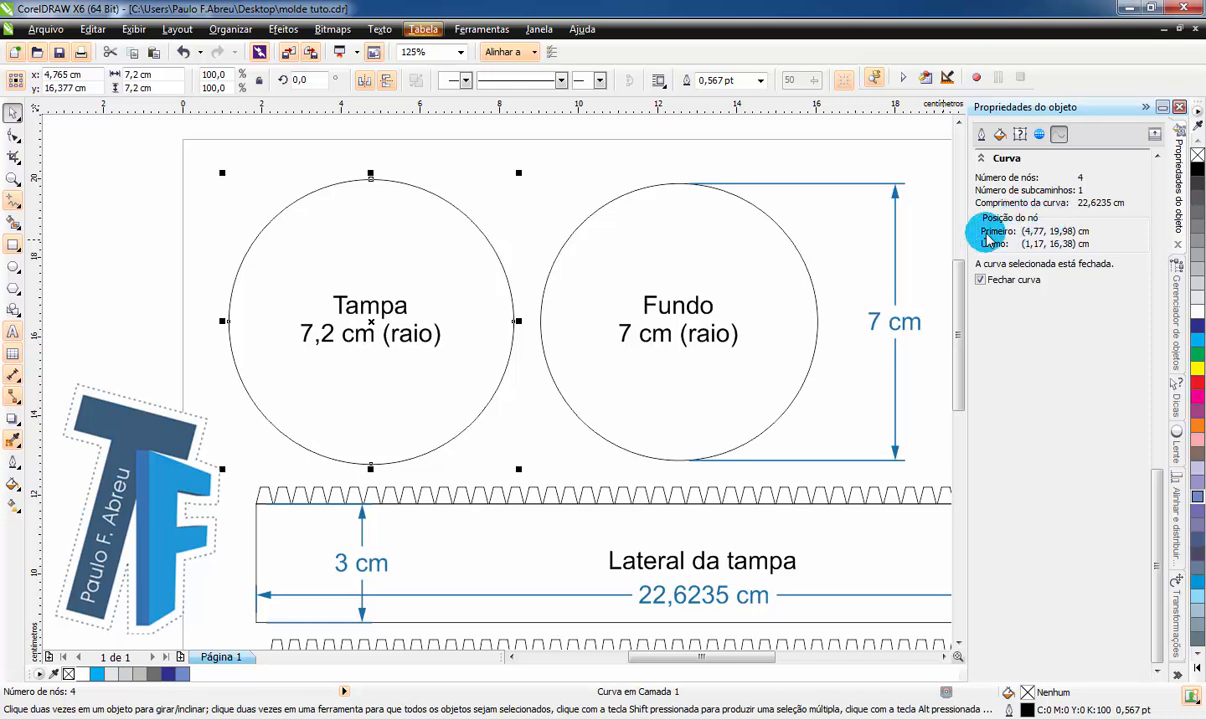
{"action": "left_click_drag", "start_coordinate": [372, 385], "coordinate": [538, 411]}
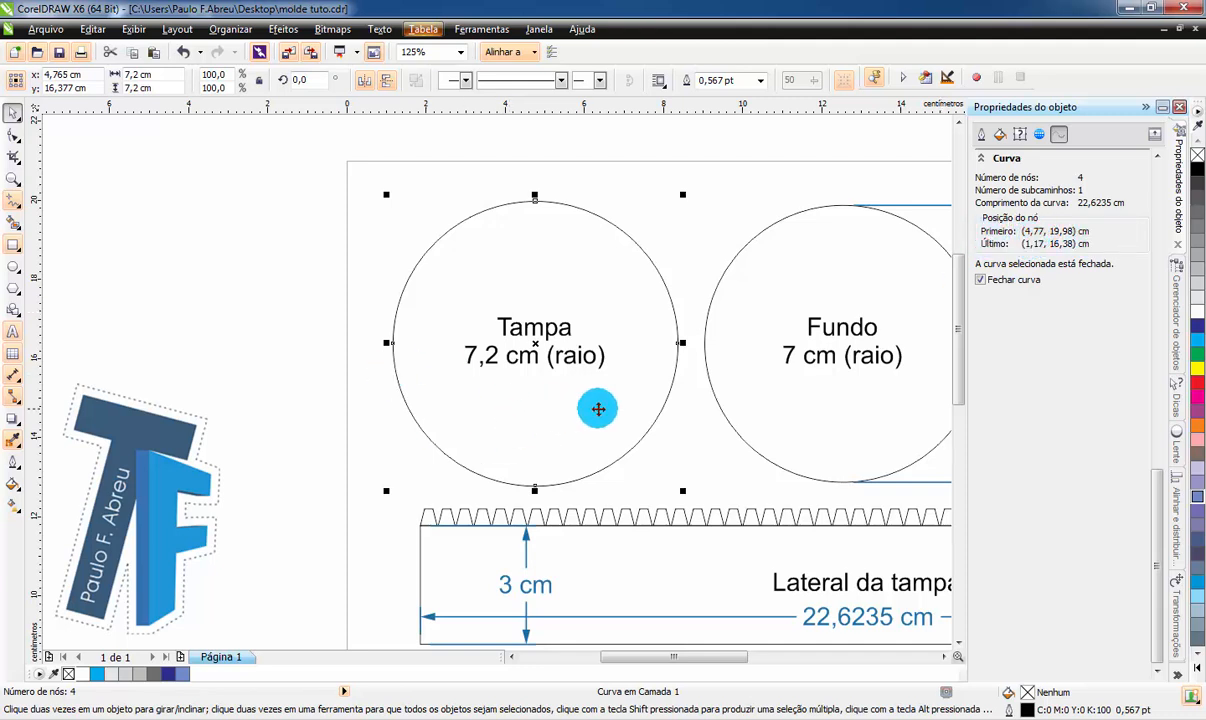
Try a copy of the lid circle outside the page, scaling it to about 3.9 cm to check its curve length, and delete it
{"action": "left_click_drag", "start_coordinate": [598, 408], "coordinate": [511, 401]}
{"action": "key", "text": "ctrl+z"}
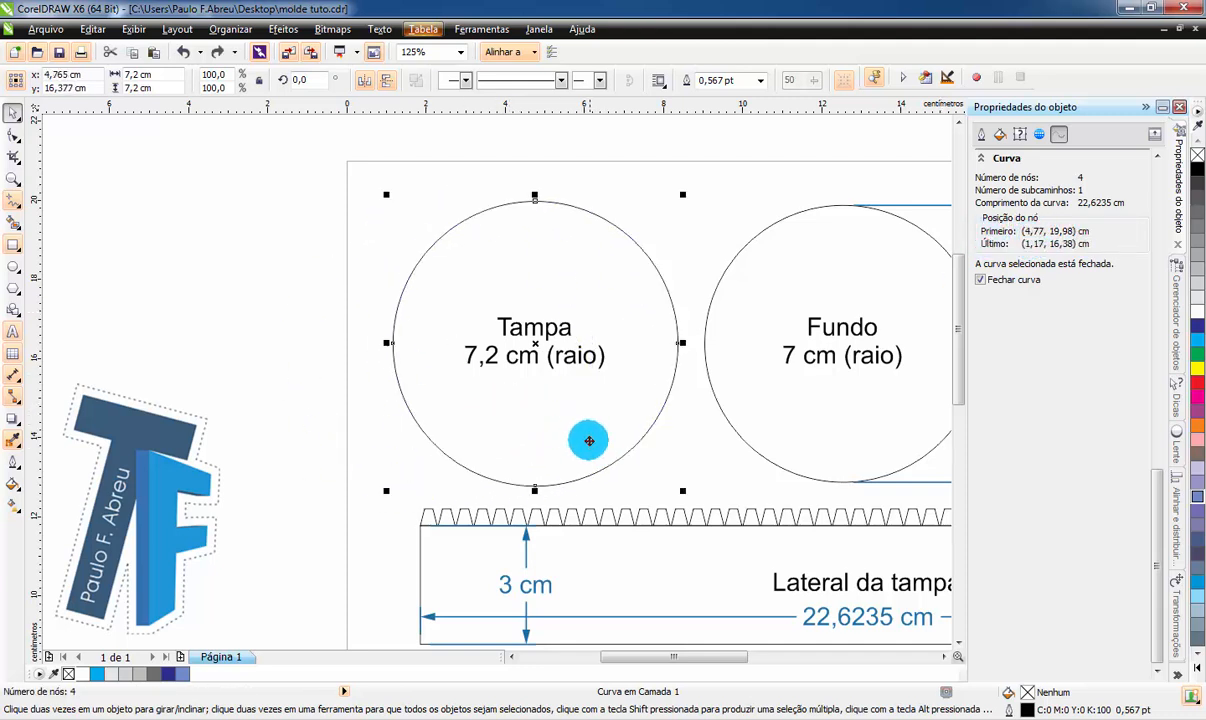
{"action": "left_click_drag", "start_coordinate": [589, 441], "coordinate": [244, 420]}
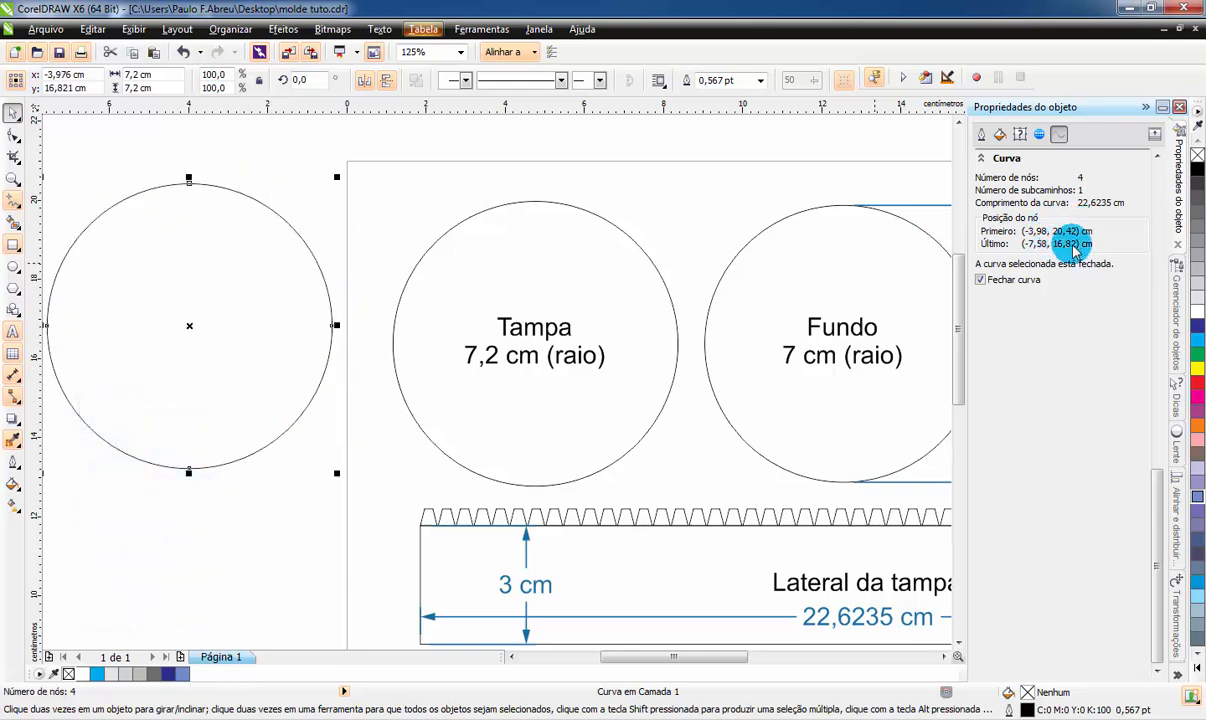
{"action": "left_click_drag", "start_coordinate": [338, 472], "coordinate": [254, 390]}
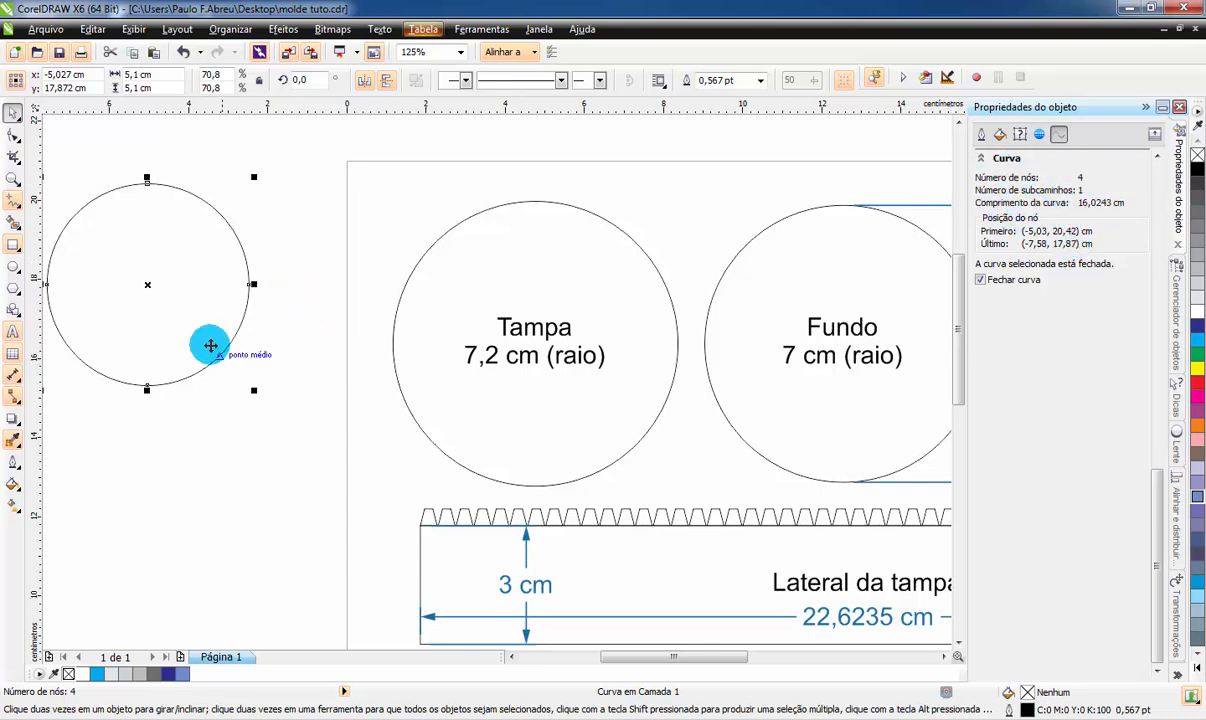
{"action": "left_click_drag", "start_coordinate": [207, 342], "coordinate": [250, 365]}
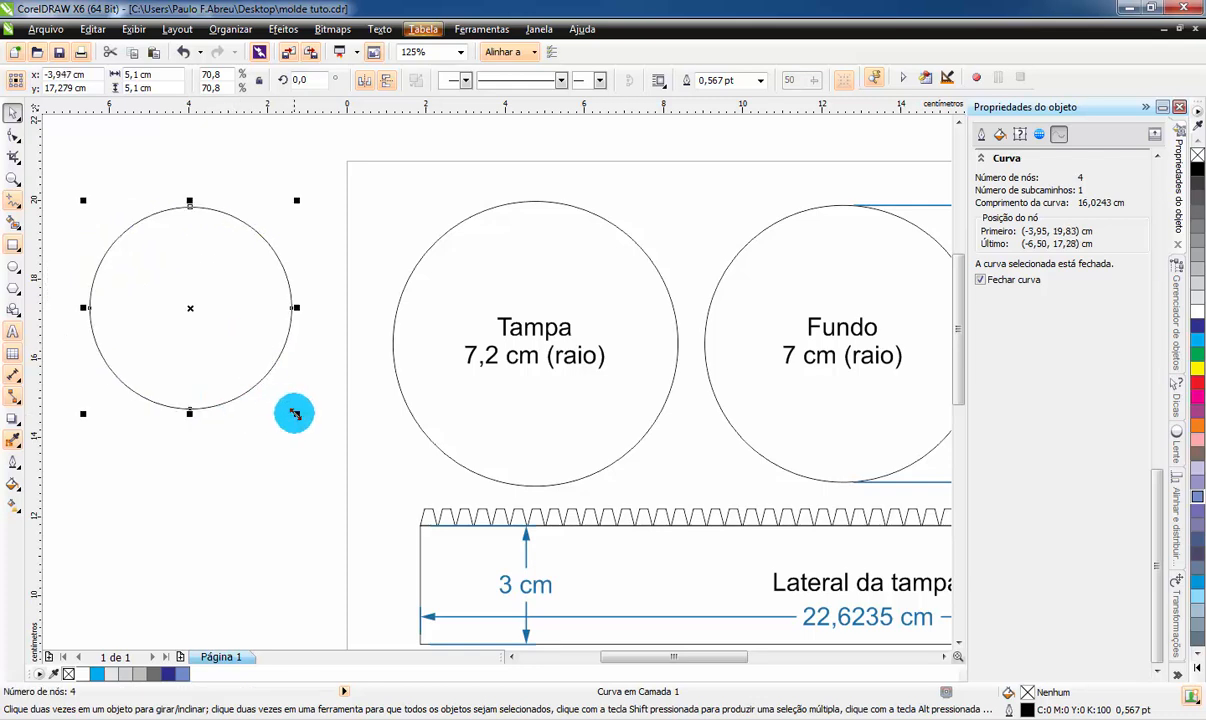
{"action": "left_click_drag", "start_coordinate": [297, 414], "coordinate": [252, 373]}
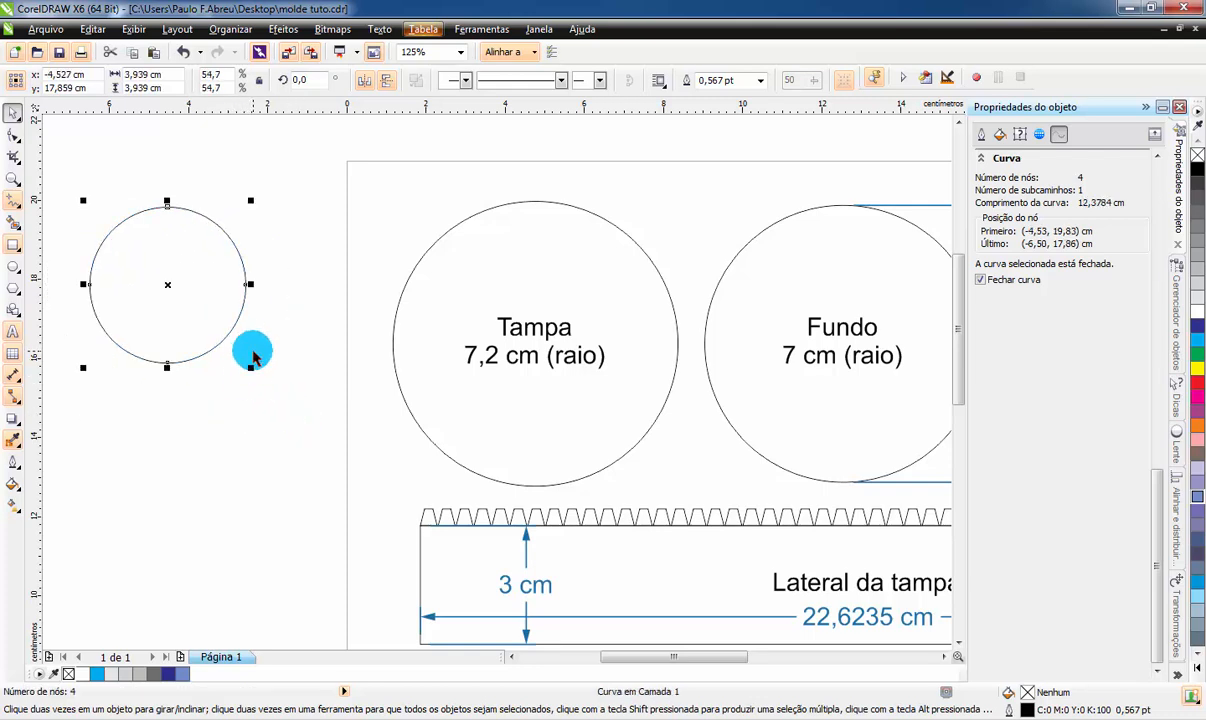
{"action": "left_click", "coordinate": [252, 355]}
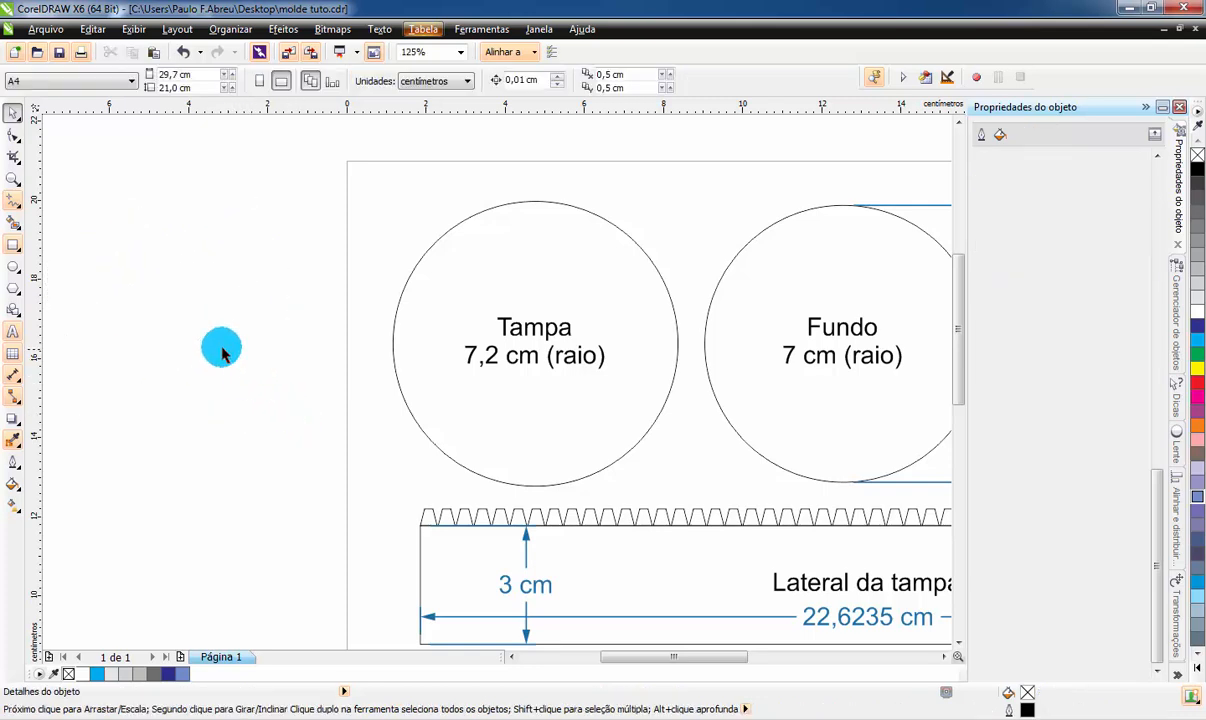
Draw a circle beside the lid circle and set its width and height to 6 cm with the proportions locked
{"action": "left_click", "coordinate": [13, 266]}
{"action": "mouse_move", "coordinate": [121, 224]}
{"action": "left_mouse_down"}
{"action": "mouse_move", "coordinate": [288, 479]}
{"action": "mouse_move", "coordinate": [272, 490]}
{"action": "mouse_move", "coordinate": [247, 462]}
{"action": "left_mouse_up"}
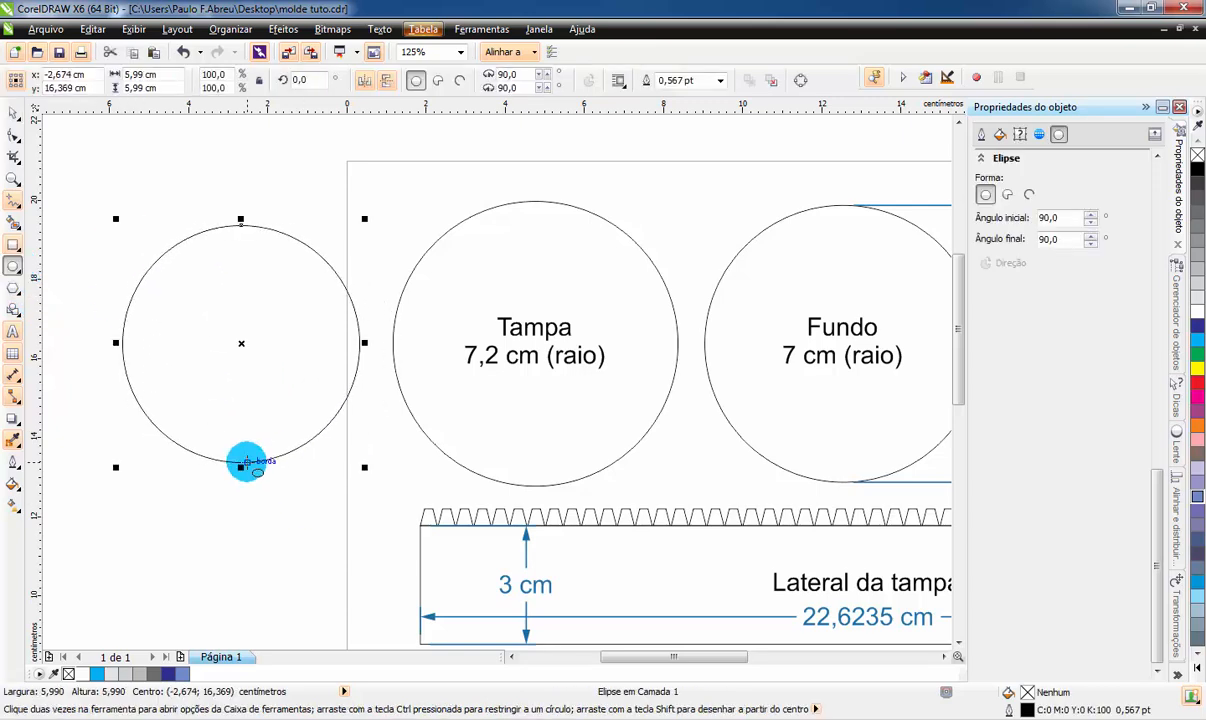
{"action": "left_click", "coordinate": [258, 82]}
{"action": "left_click_drag", "start_coordinate": [167, 73], "coordinate": [126, 72]}
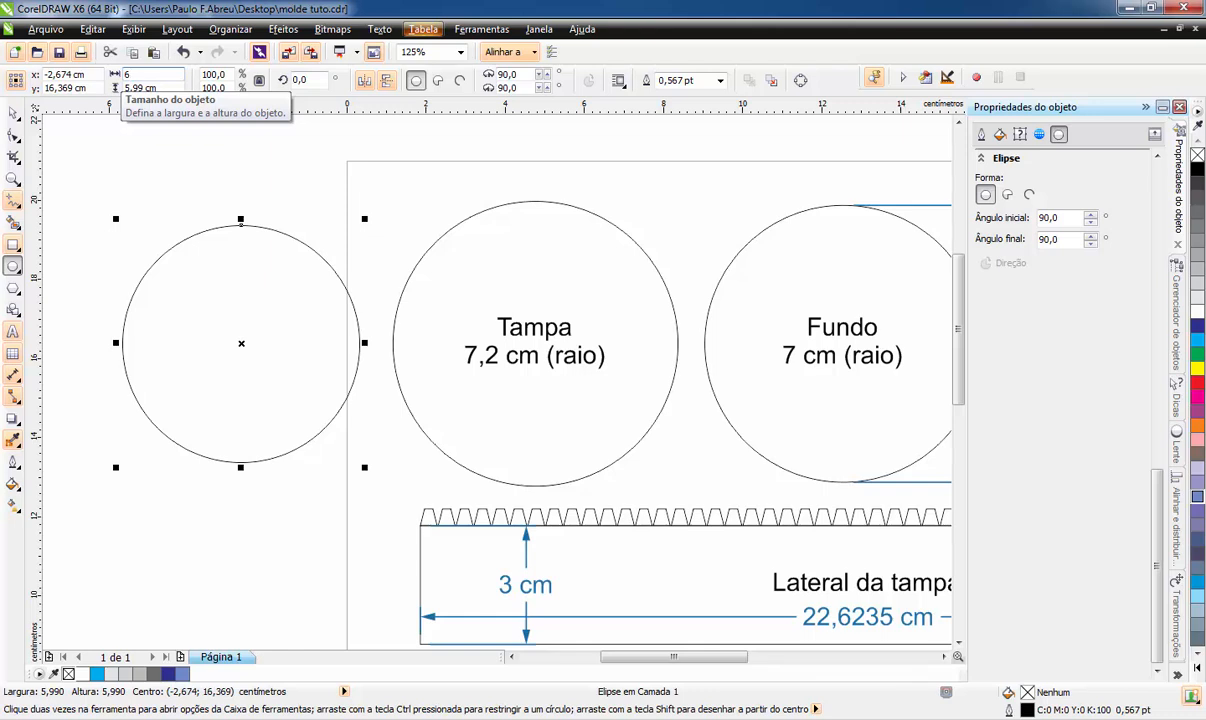
{"action": "left_click", "coordinate": [166, 191]}
{"action": "left_click", "coordinate": [18, 136]}
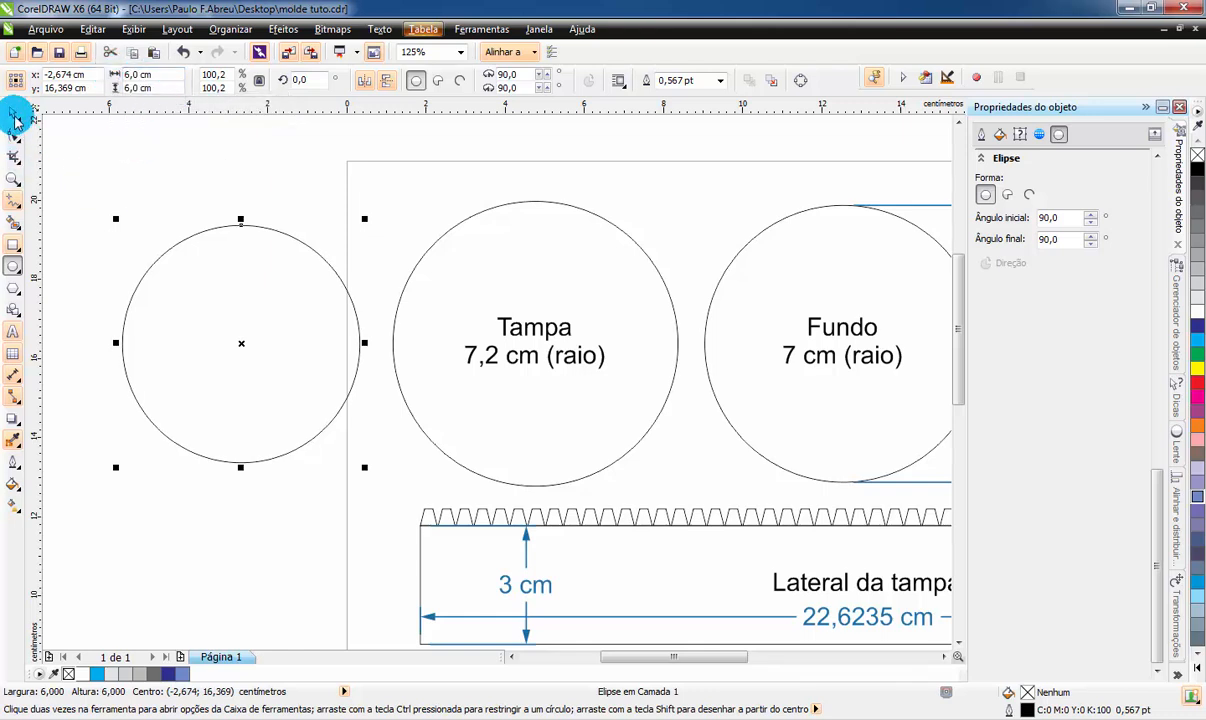
{"action": "left_click", "coordinate": [225, 374]}
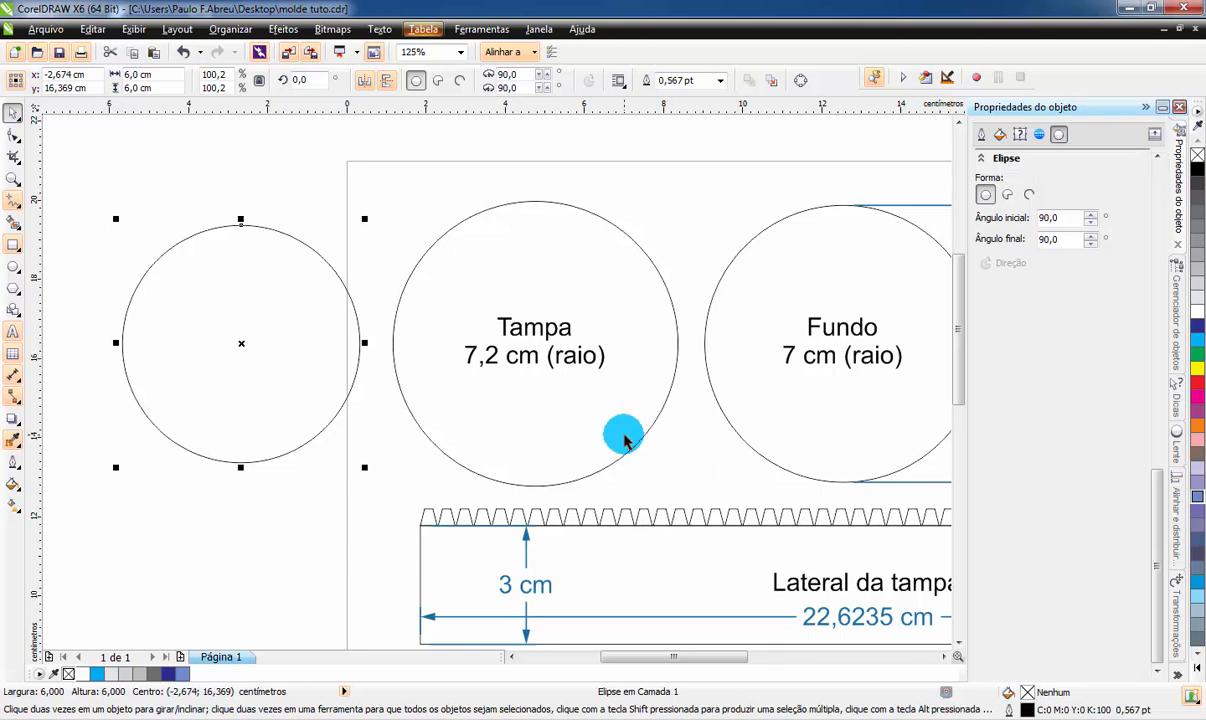
Compare the object properties of the lid circle with those of the 6 cm circle and look over the lid's side strip
{"action": "left_click", "coordinate": [610, 425]}
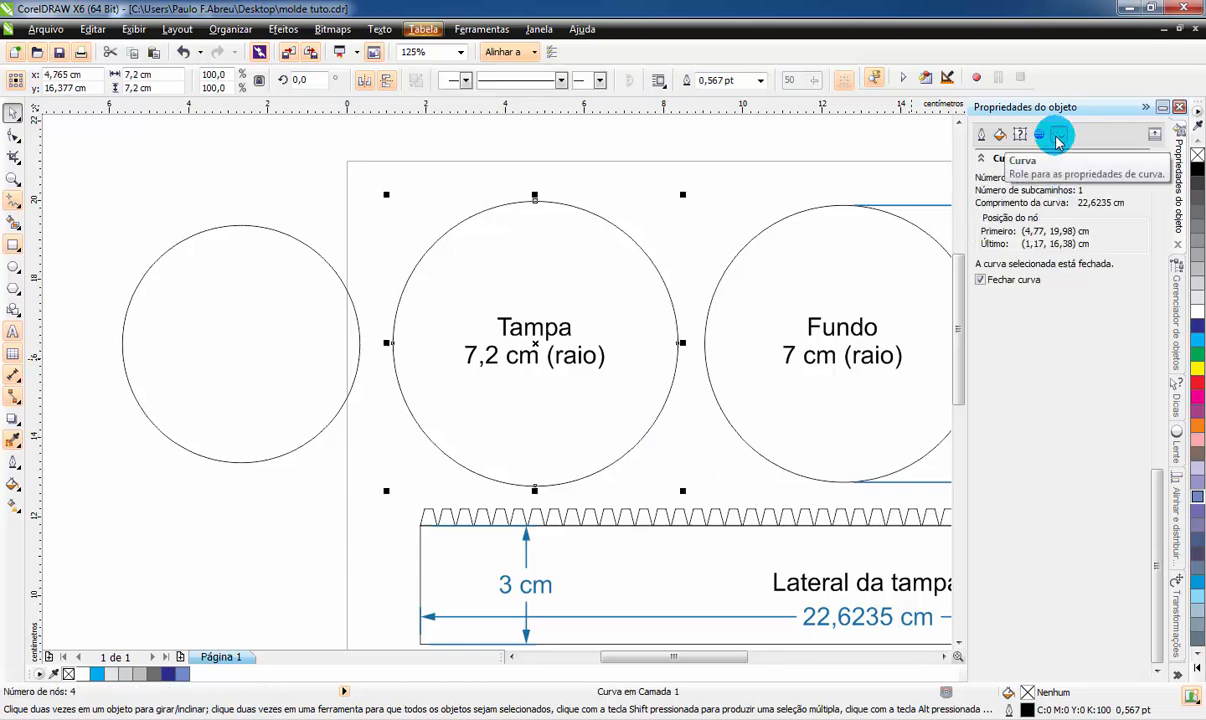
{"action": "left_click", "coordinate": [296, 398]}
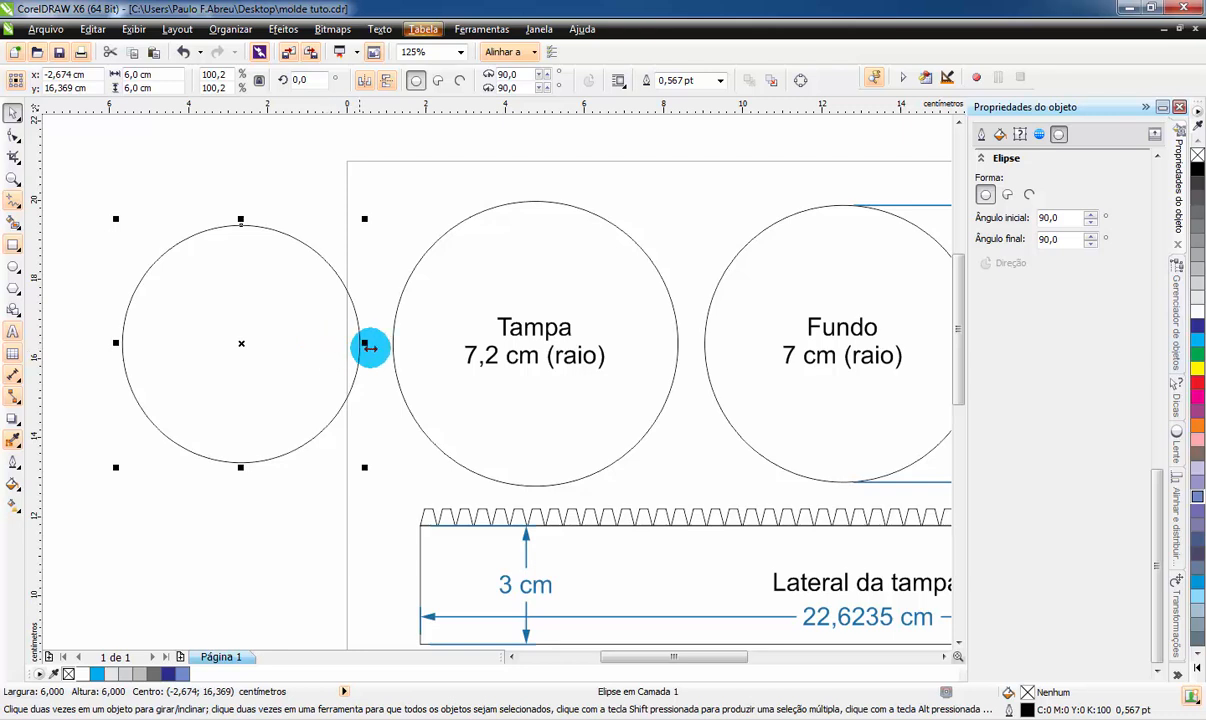
{"action": "left_click_drag", "start_coordinate": [595, 461], "coordinate": [381, 356]}
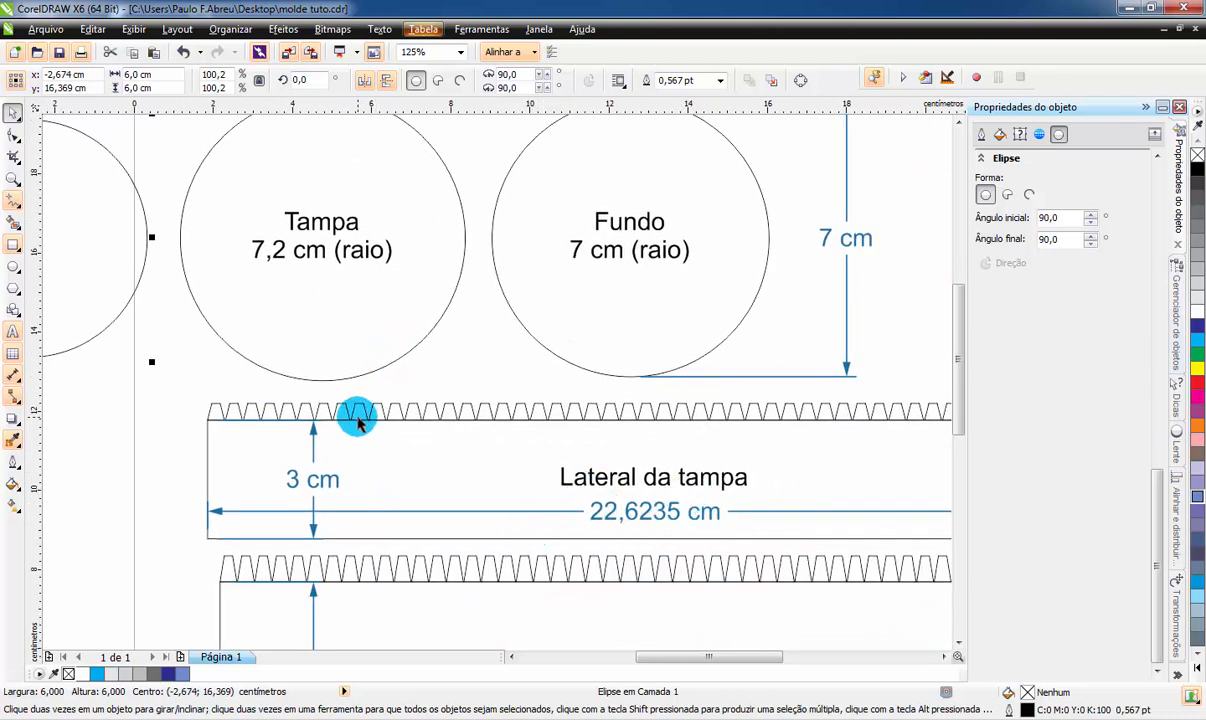
{"action": "left_click_drag", "start_coordinate": [345, 400], "coordinate": [724, 530]}
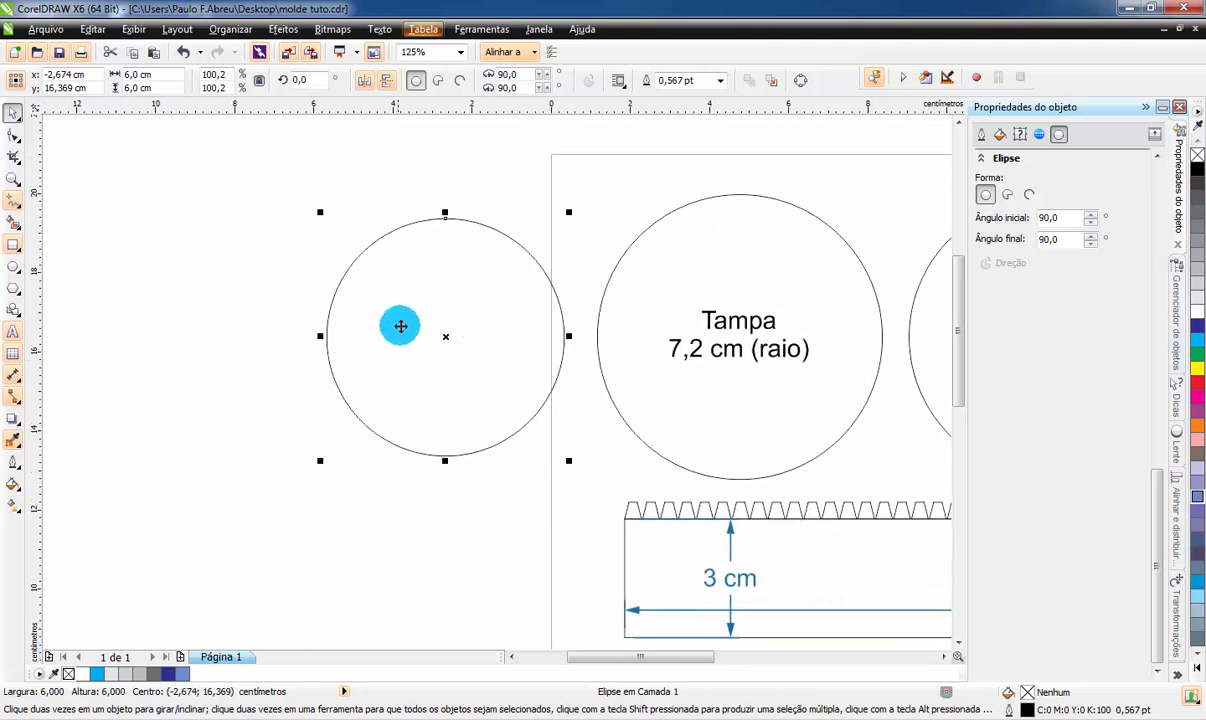
Move the 6 cm circle completely off the page and convert it to curves
{"action": "mouse_move", "coordinate": [435, 305]}
{"action": "left_mouse_down"}
{"action": "mouse_move", "coordinate": [439, 404]}
{"action": "mouse_move", "coordinate": [353, 353]}
{"action": "mouse_move", "coordinate": [331, 285]}
{"action": "left_mouse_up"}
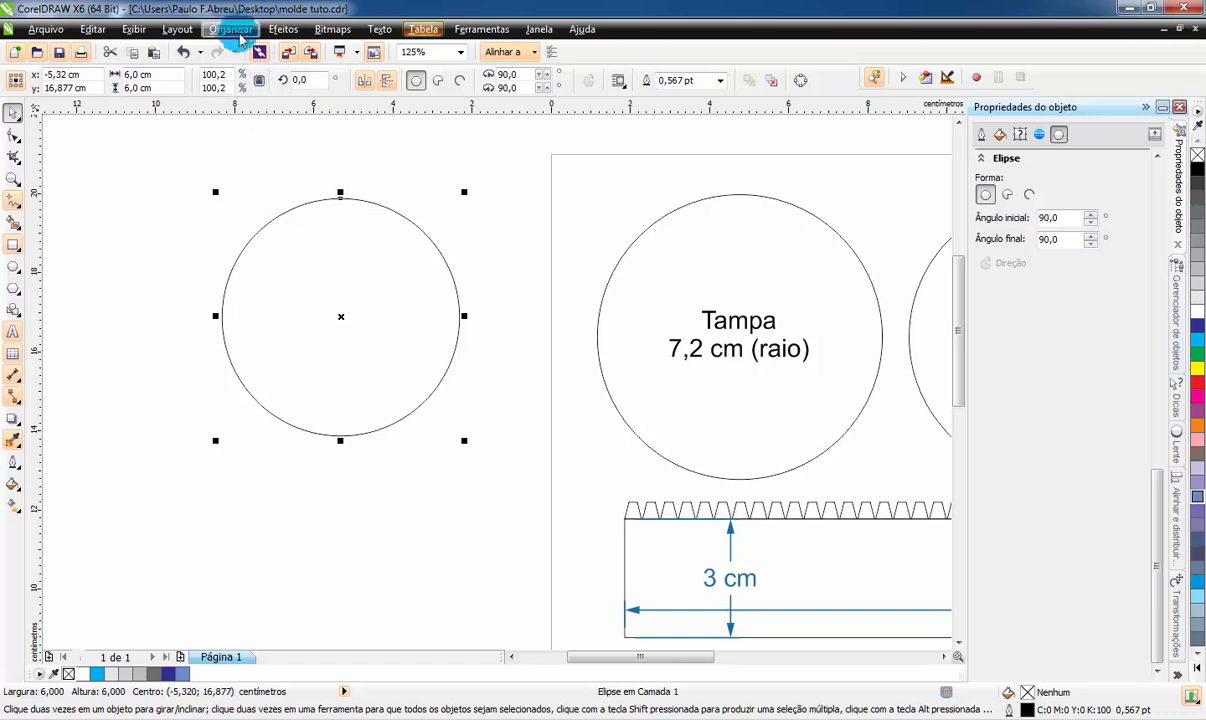
{"action": "left_click", "coordinate": [231, 29]}
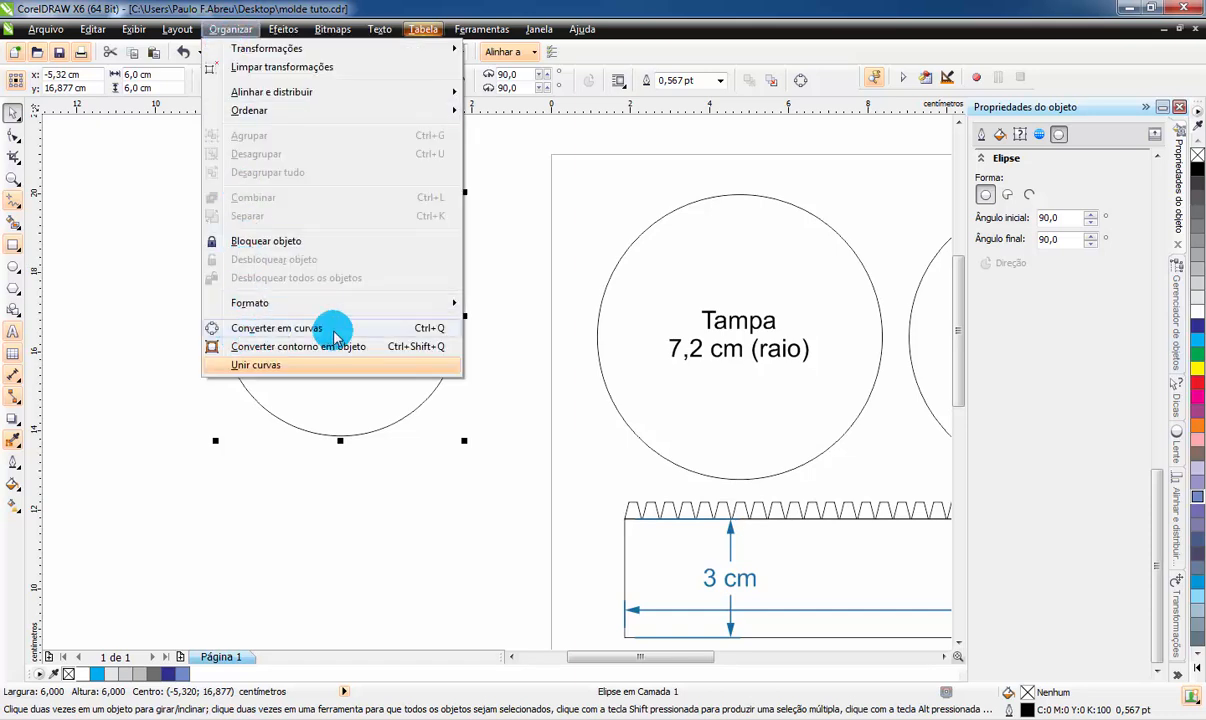
{"action": "left_click", "coordinate": [435, 330]}
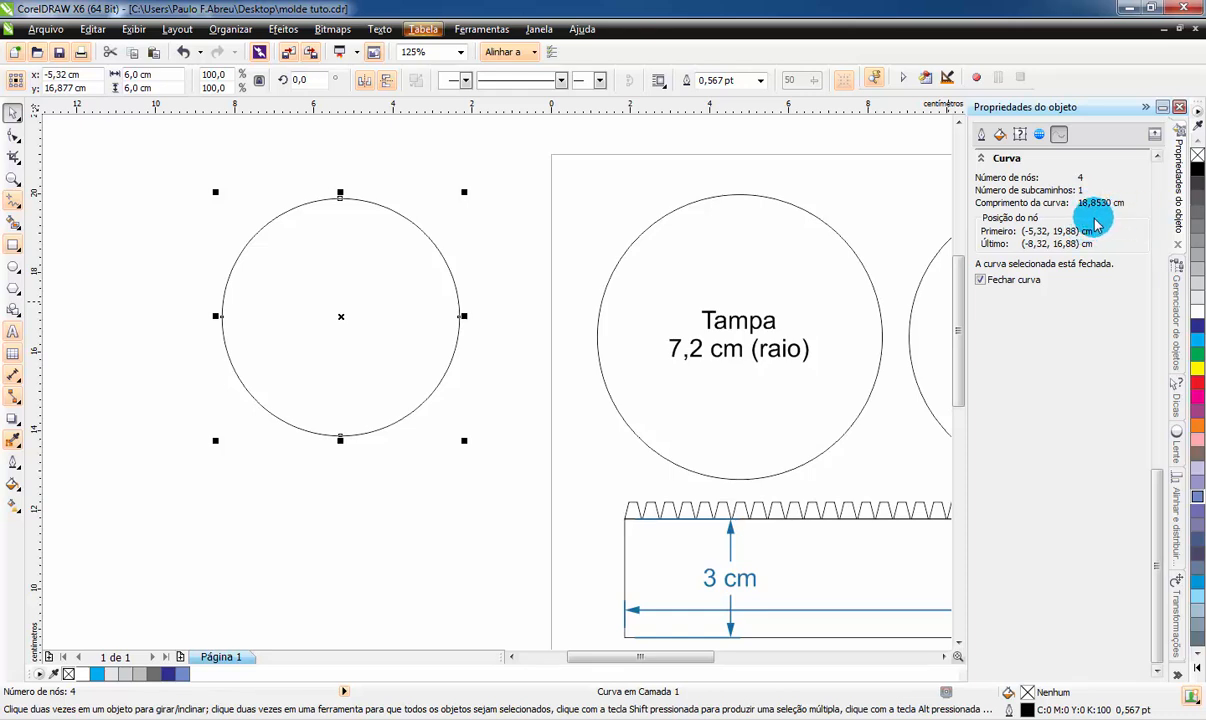
Draw a rectangle about 10.9 by 1.7 cm just below the 6 cm circle and unlock its proportions
{"action": "left_click", "coordinate": [13, 244]}
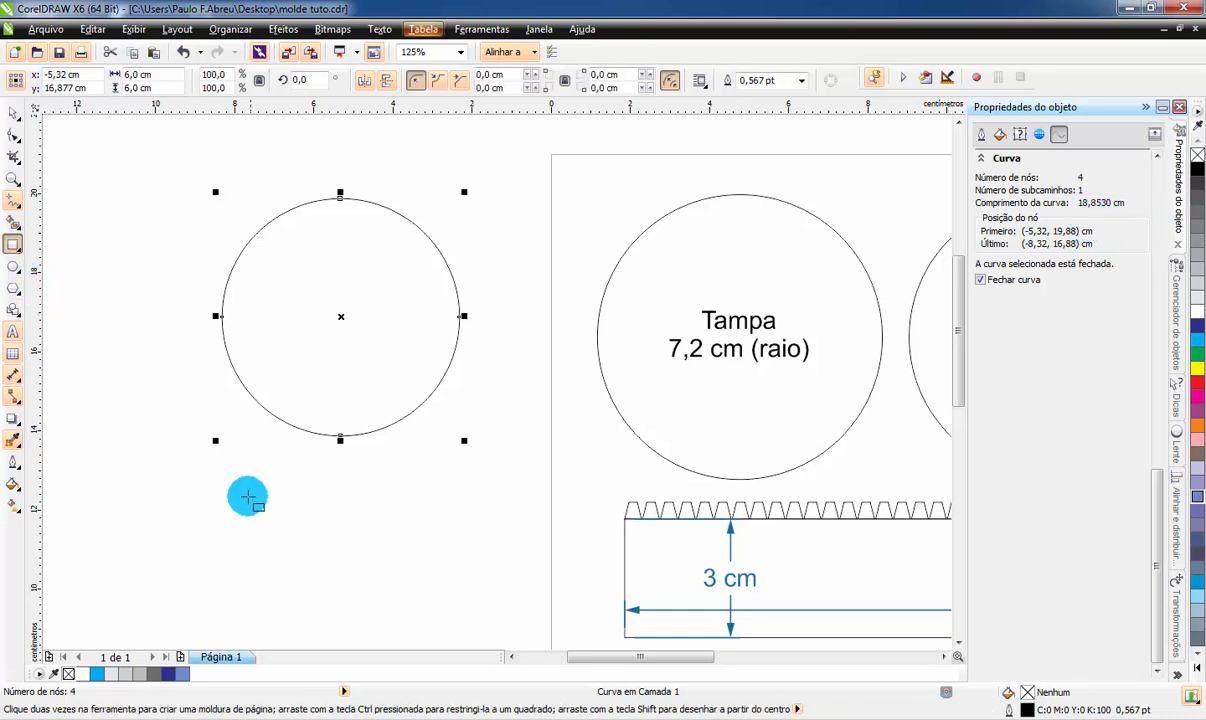
{"action": "mouse_move", "coordinate": [124, 452]}
{"action": "left_mouse_down"}
{"action": "mouse_move", "coordinate": [452, 520]}
{"action": "mouse_move", "coordinate": [556, 520]}
{"action": "left_mouse_up"}
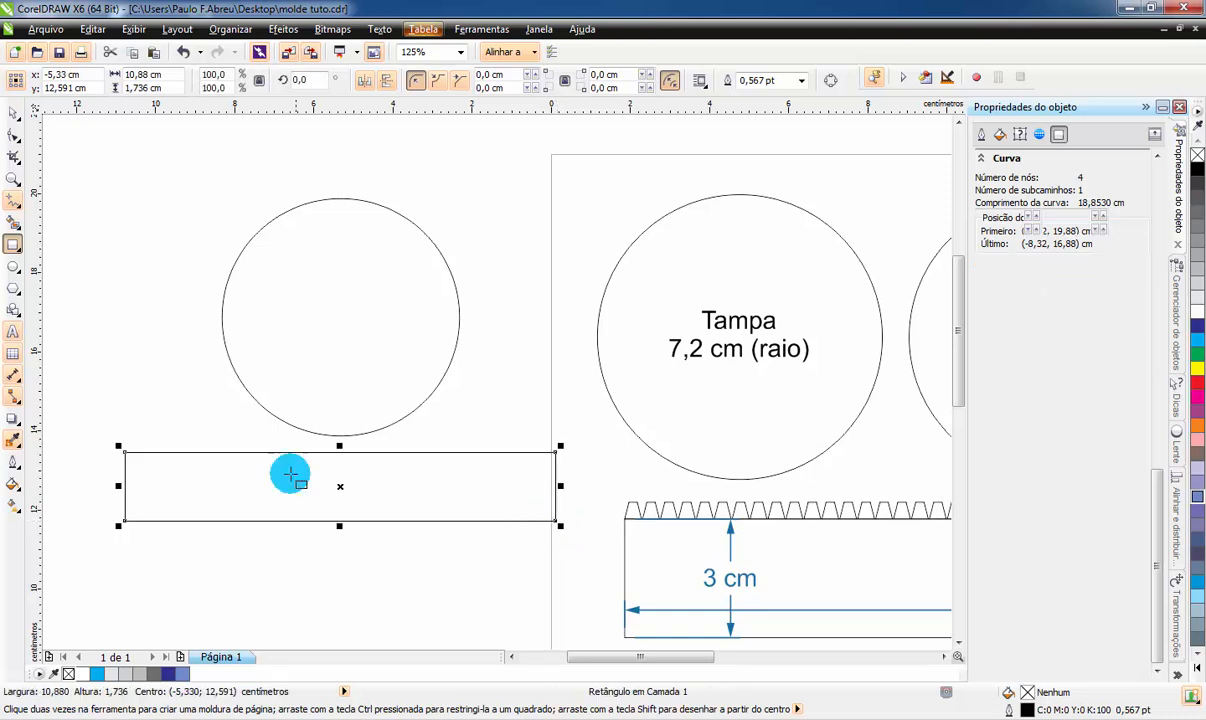
{"action": "left_click", "coordinate": [258, 84]}
{"action": "left_click", "coordinate": [143, 90]}
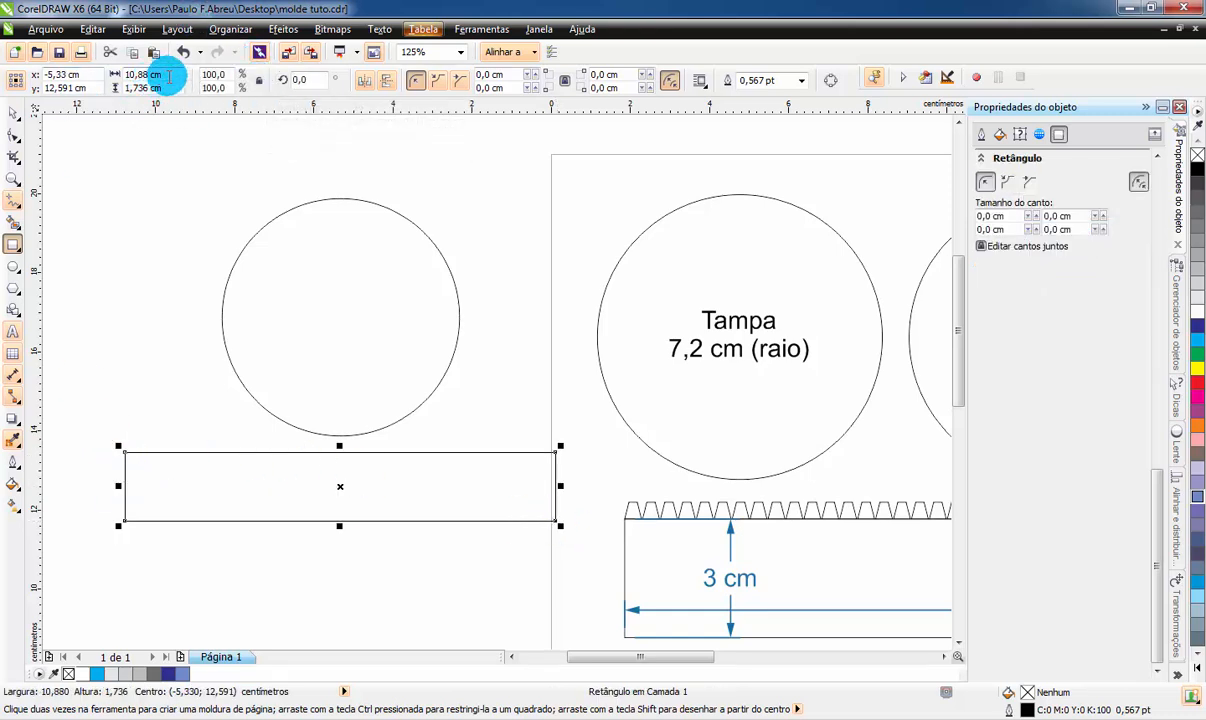
{"action": "left_click", "coordinate": [147, 75]}
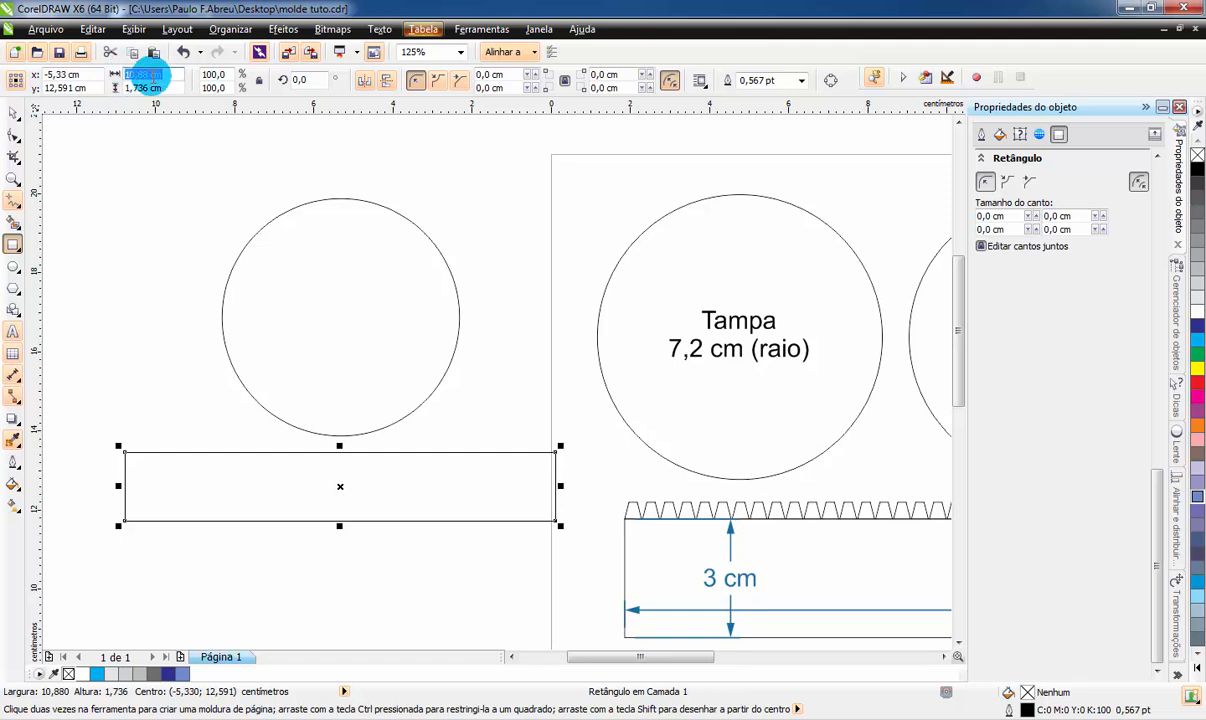
Check the 6 cm circle's curve length and set the rectangle below it to 18,8530 cm wide and 2,5 cm high
{"action": "left_click", "coordinate": [19, 112]}
{"action": "left_click", "coordinate": [402, 351]}
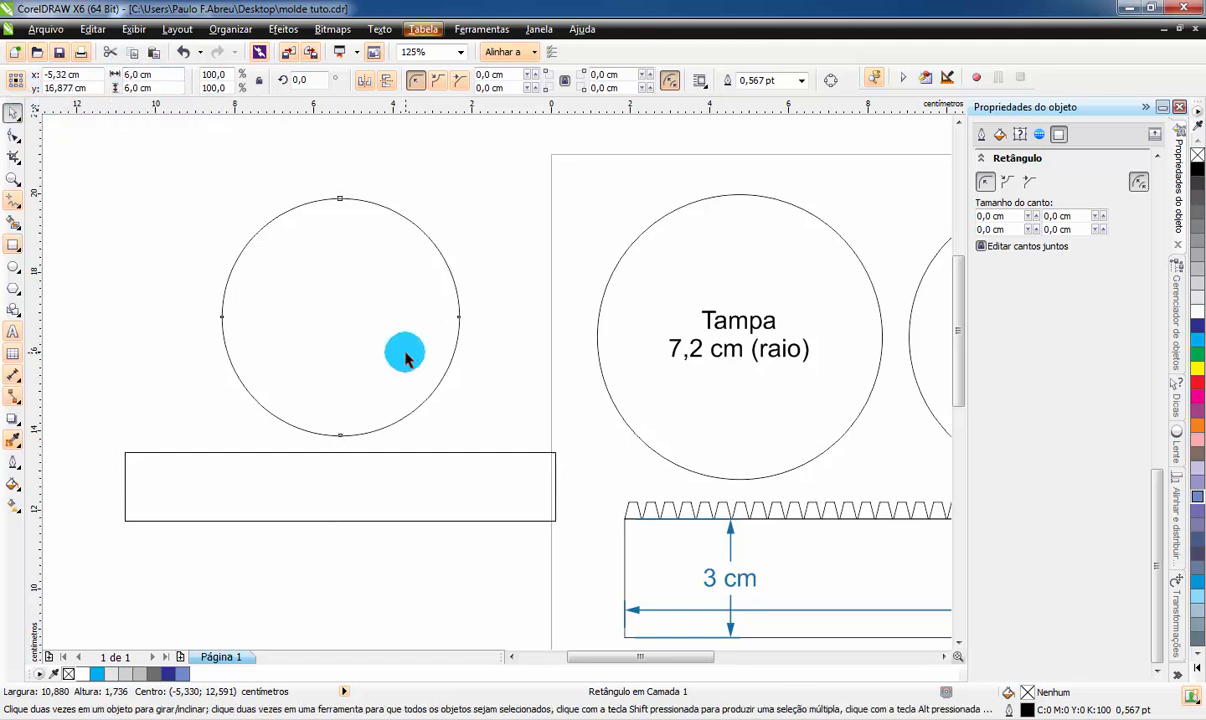
{"action": "left_click", "coordinate": [425, 357]}
{"action": "left_click", "coordinate": [1105, 203]}
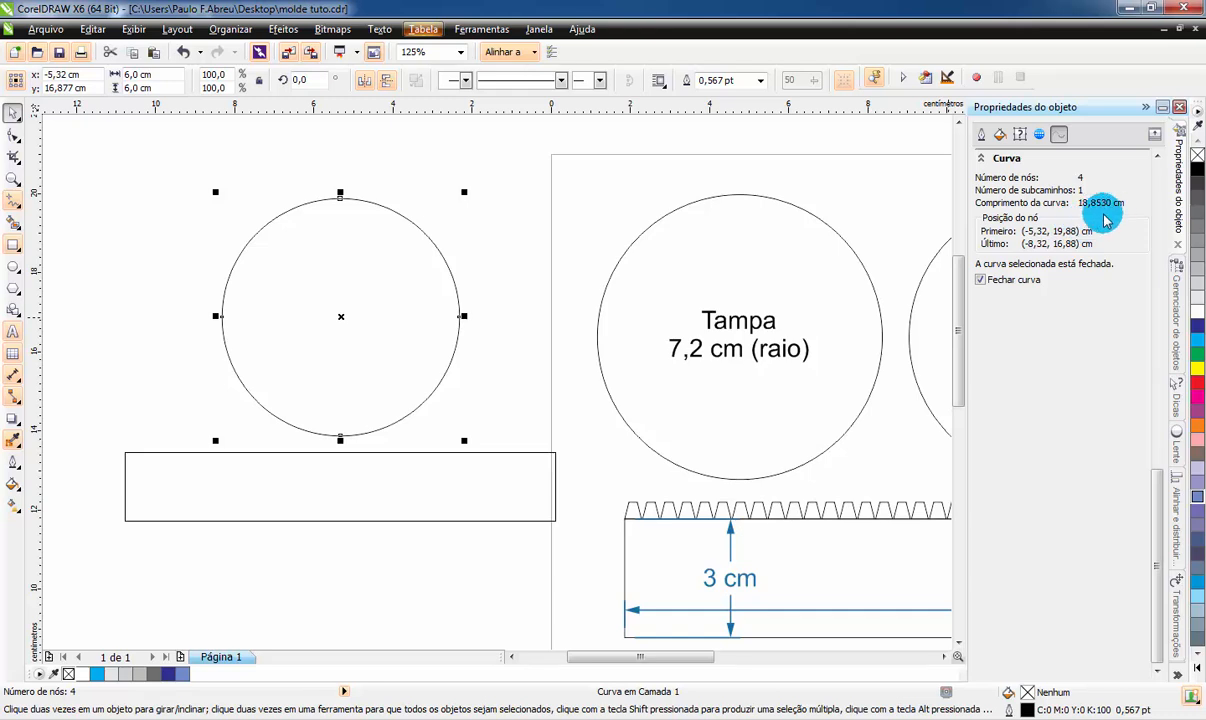
{"action": "left_click", "coordinate": [288, 455]}
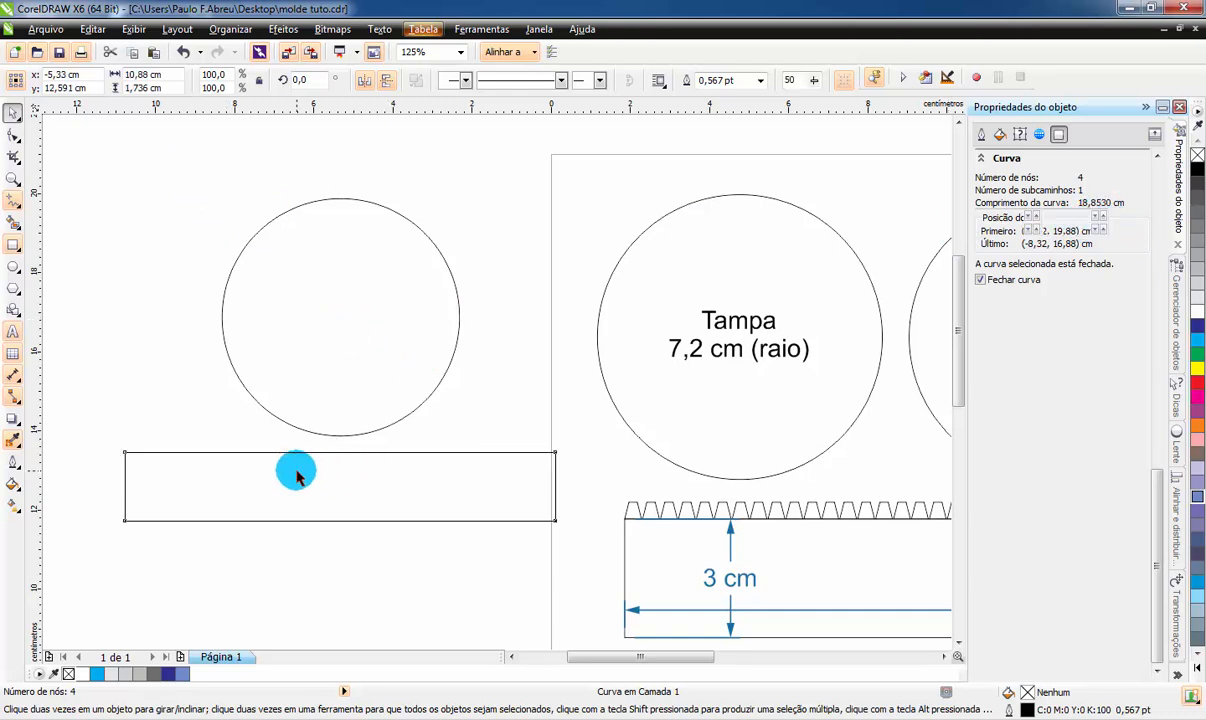
{"action": "left_click_drag", "start_coordinate": [169, 75], "coordinate": [120, 78]}
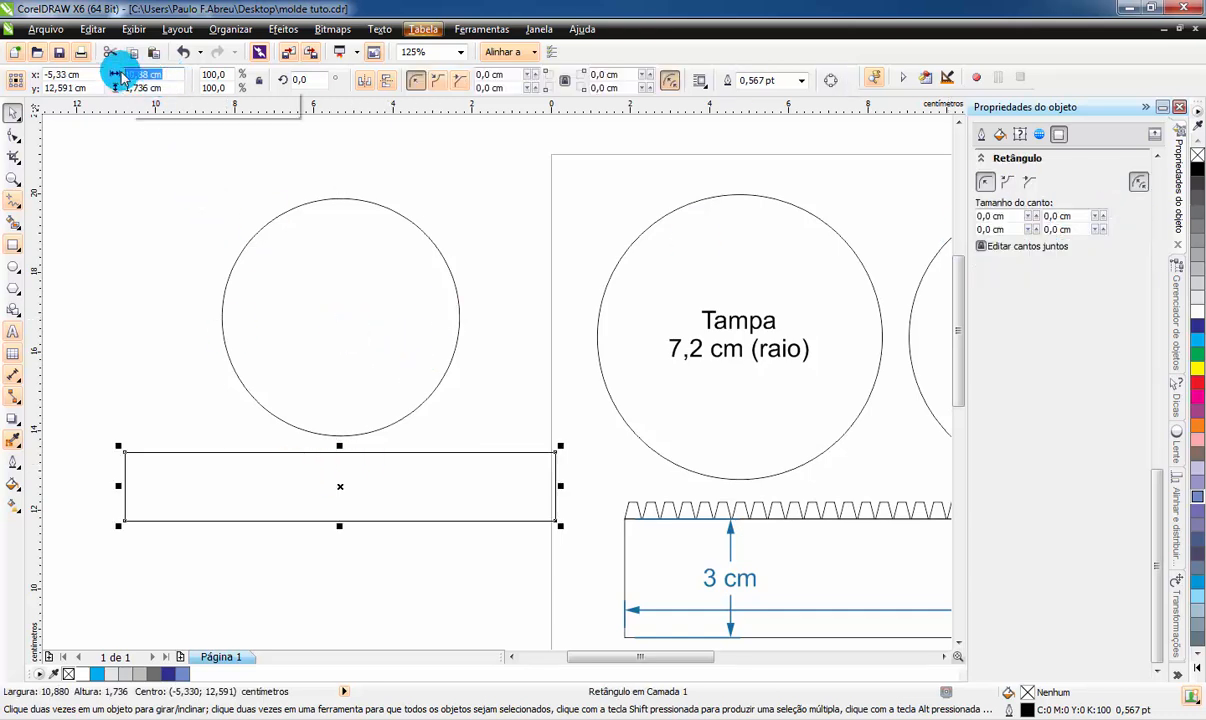
{"action": "type", "text": "18,8530"}
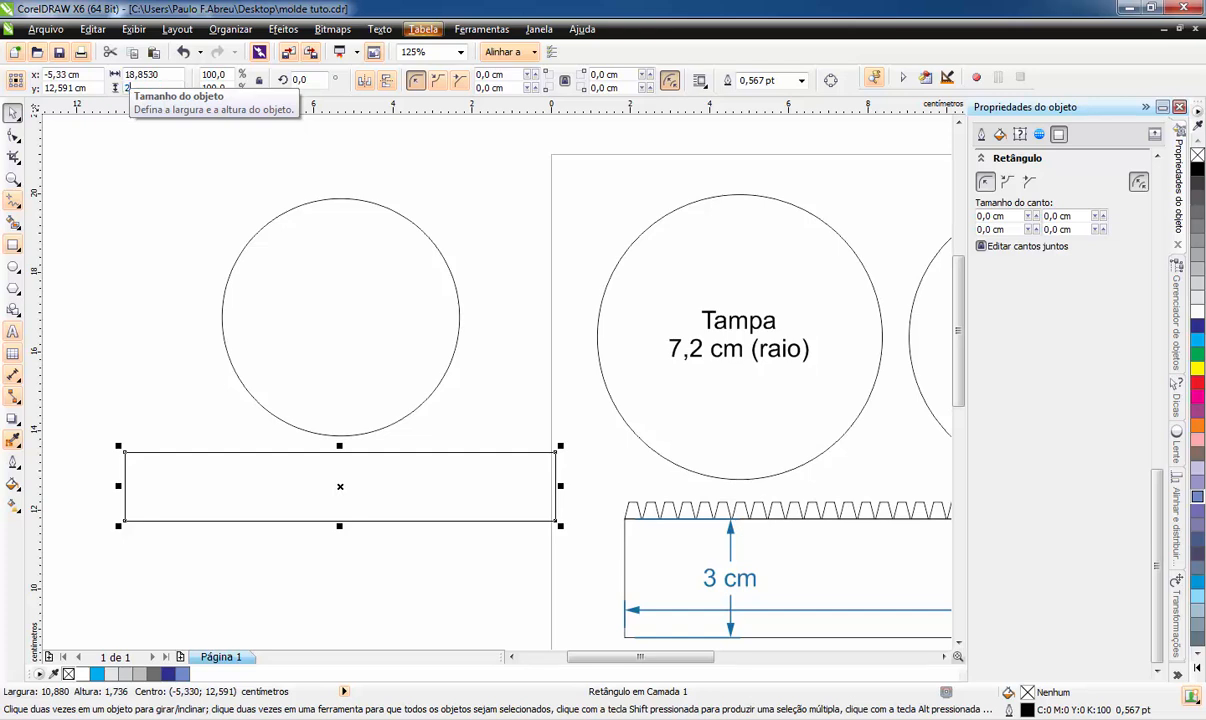
{"action": "key", "text": "Return"}
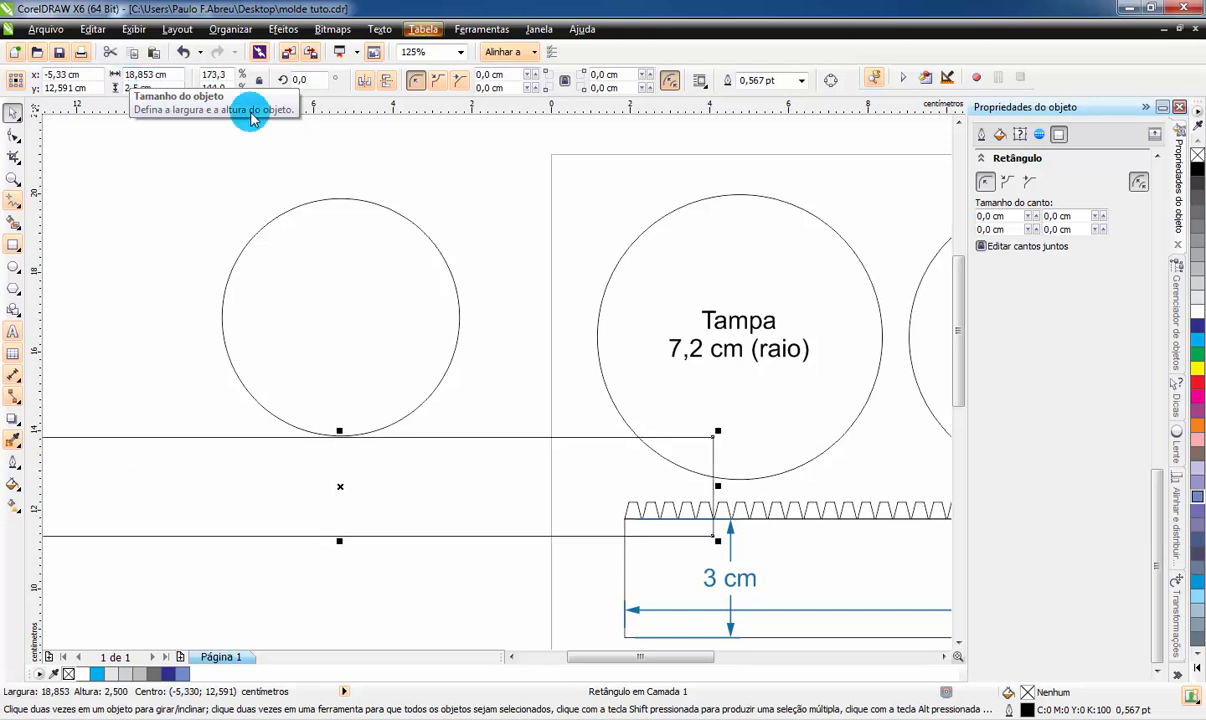
Move the strip rectangle to just above the 6 cm circle, clear of the lid template
{"action": "scroll", "coordinate": [418, 483], "scroll_direction": "down", "scroll_amount": 2}
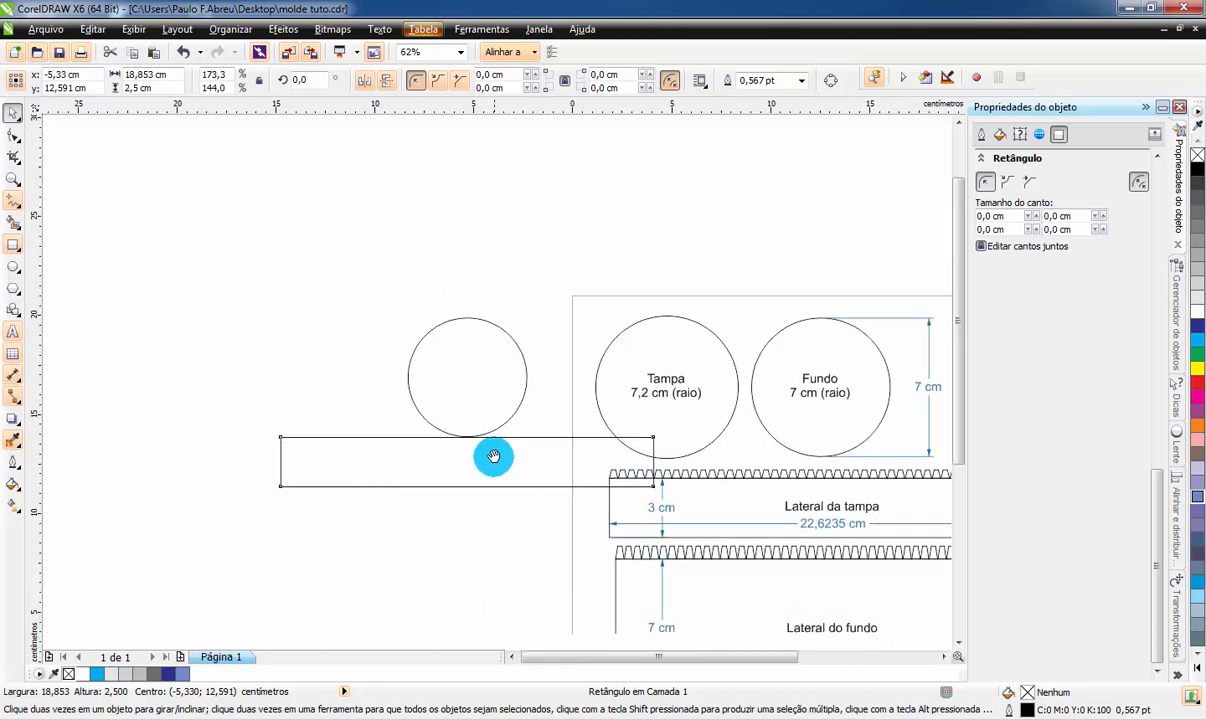
{"action": "left_click_drag", "start_coordinate": [494, 468], "coordinate": [416, 284]}
{"action": "left_click_drag", "start_coordinate": [492, 340], "coordinate": [425, 355]}
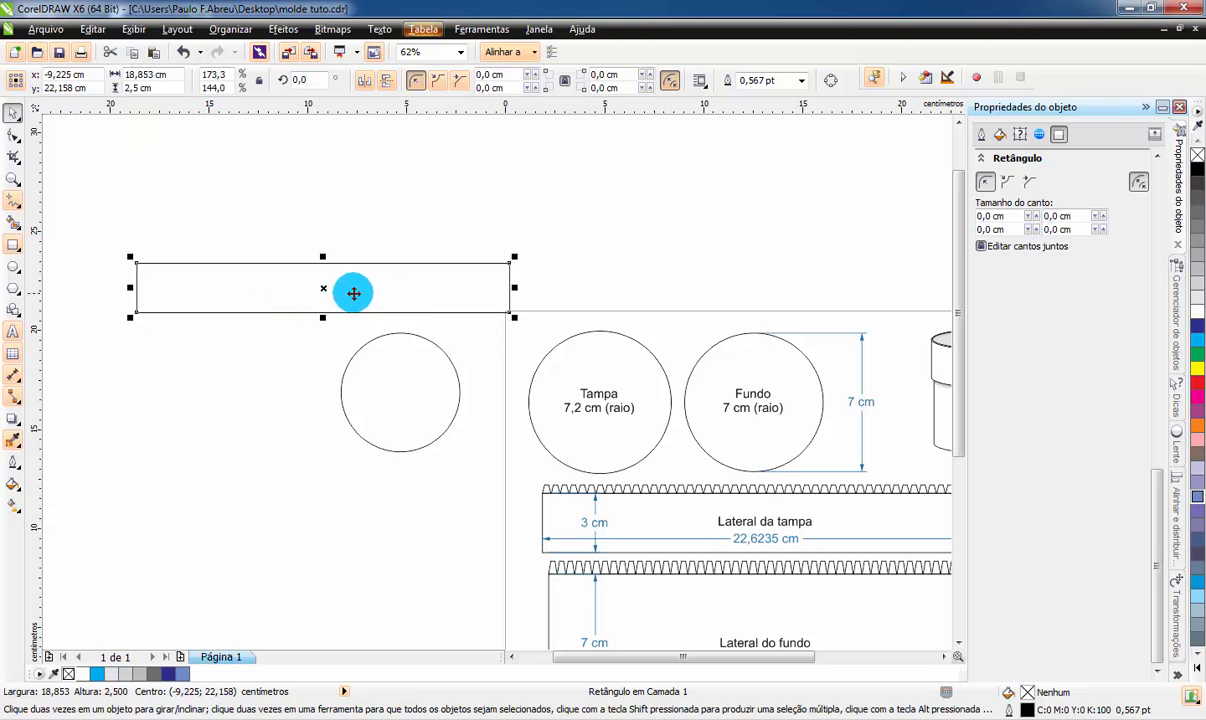
{"action": "left_click", "coordinate": [242, 281]}
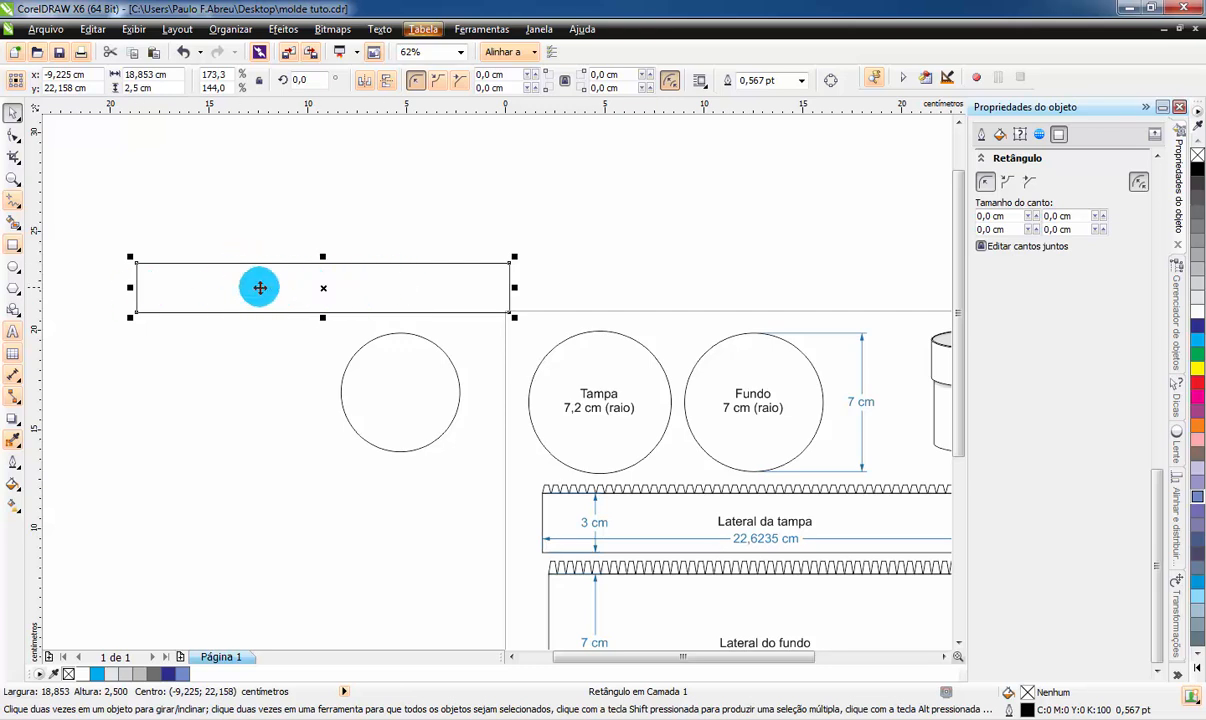
Compare the strip rectangle's width with the circle's curve length and look over the toothed edge of the lid's side strip
{"action": "left_click", "coordinate": [137, 86]}
{"action": "left_click", "coordinate": [149, 74]}
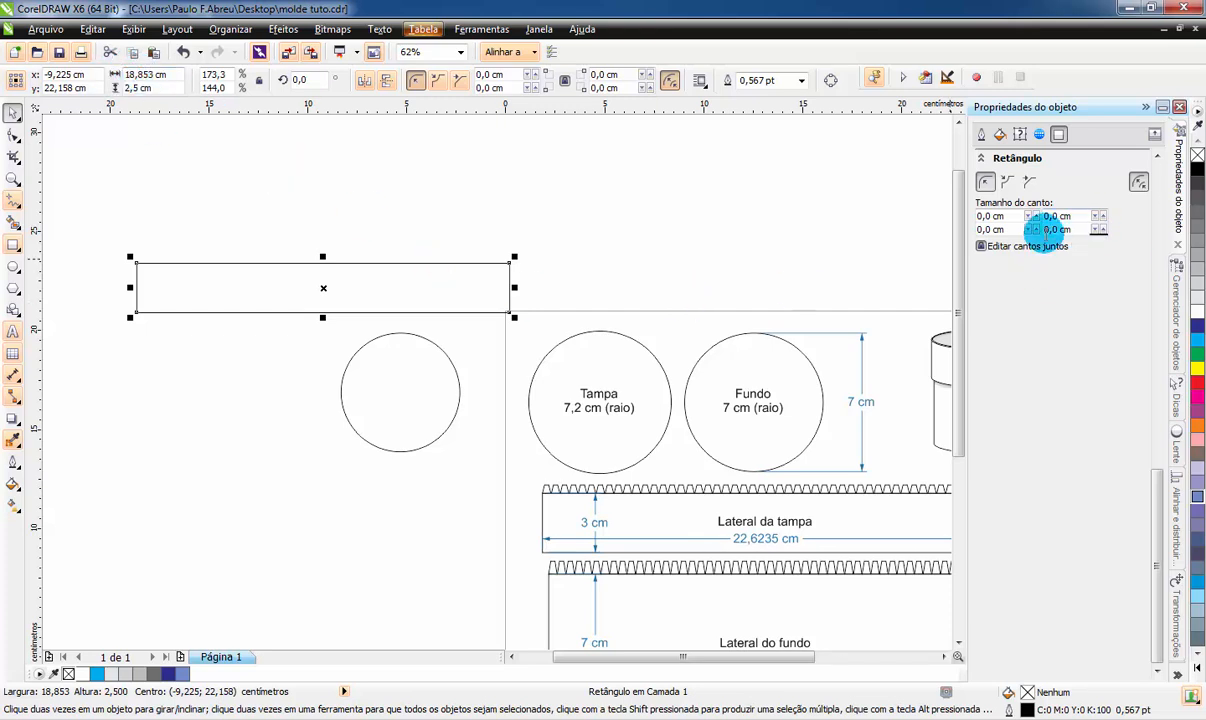
{"action": "left_click", "coordinate": [443, 427]}
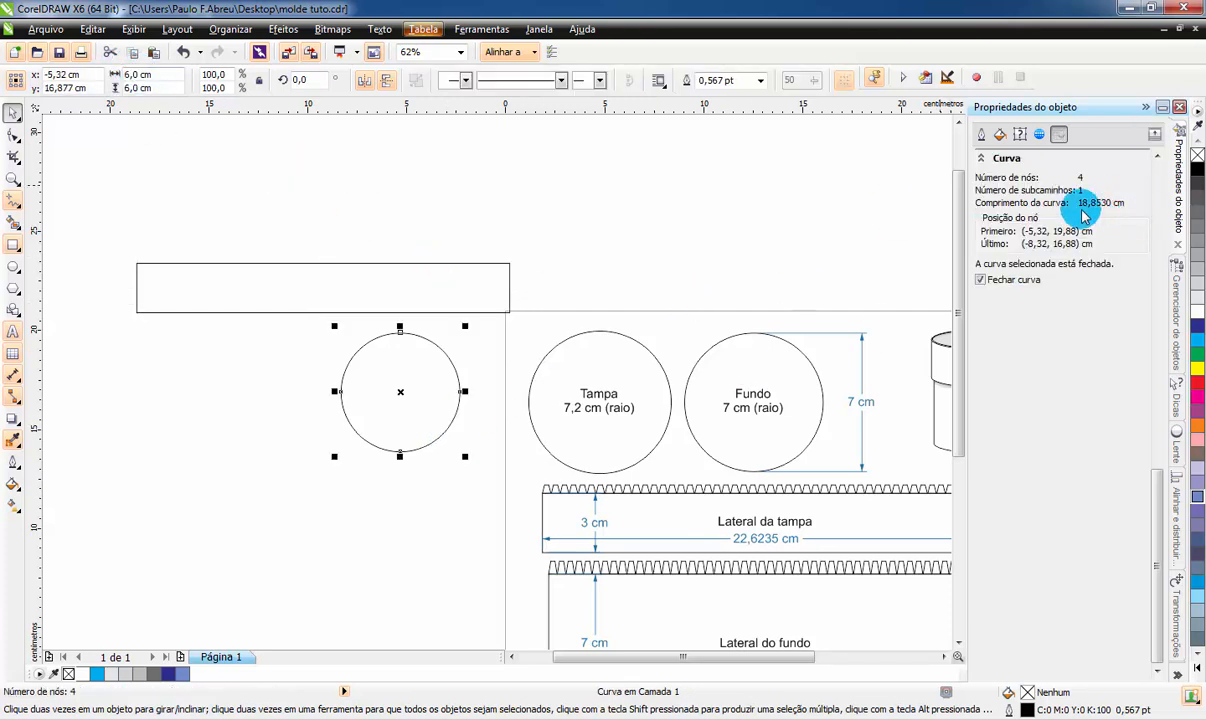
{"action": "left_click", "coordinate": [322, 310]}
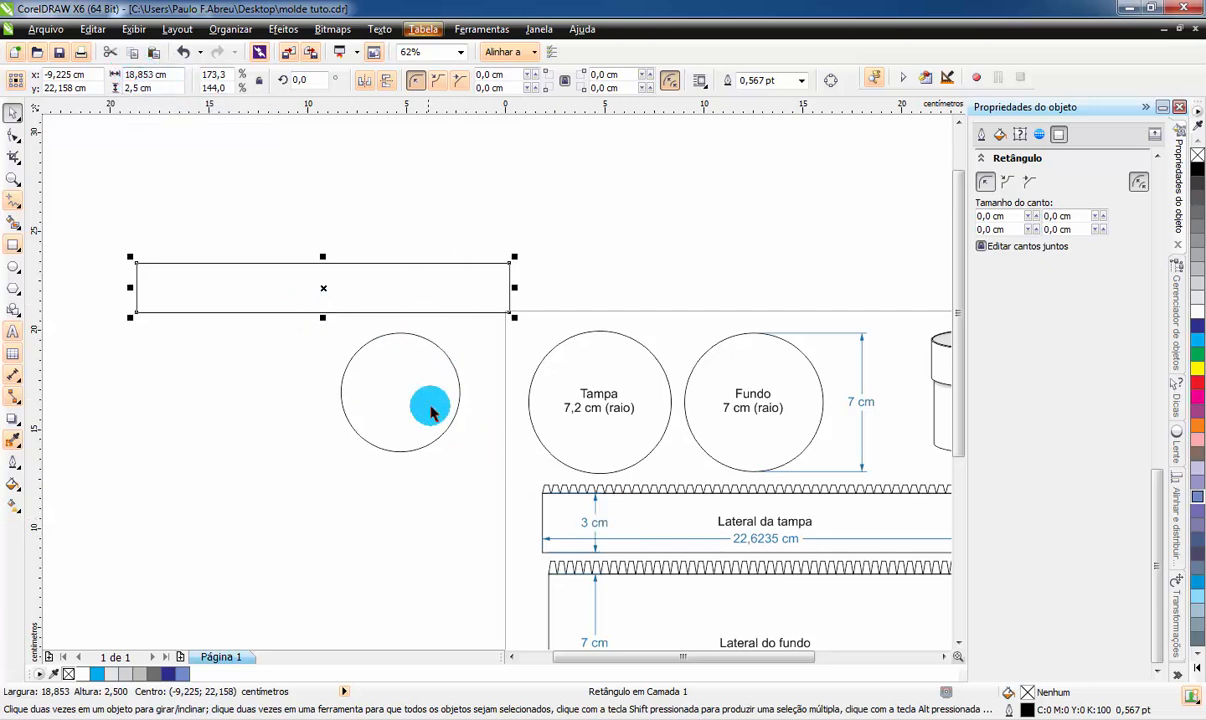
{"action": "scroll", "coordinate": [631, 512], "scroll_direction": "up", "scroll_amount": 3}
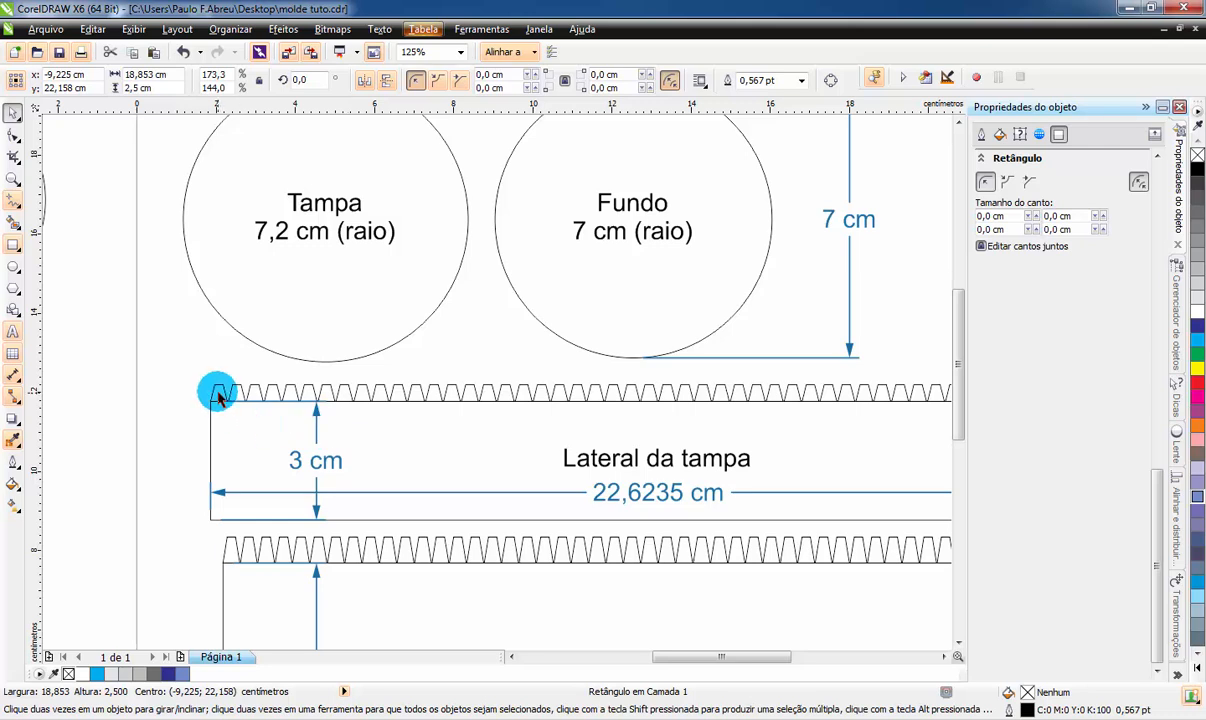
{"action": "left_click_drag", "start_coordinate": [897, 393], "coordinate": [511, 392]}
{"action": "left_click_drag", "start_coordinate": [628, 465], "coordinate": [854, 498]}
{"action": "left_click_drag", "start_coordinate": [210, 470], "coordinate": [573, 493]}
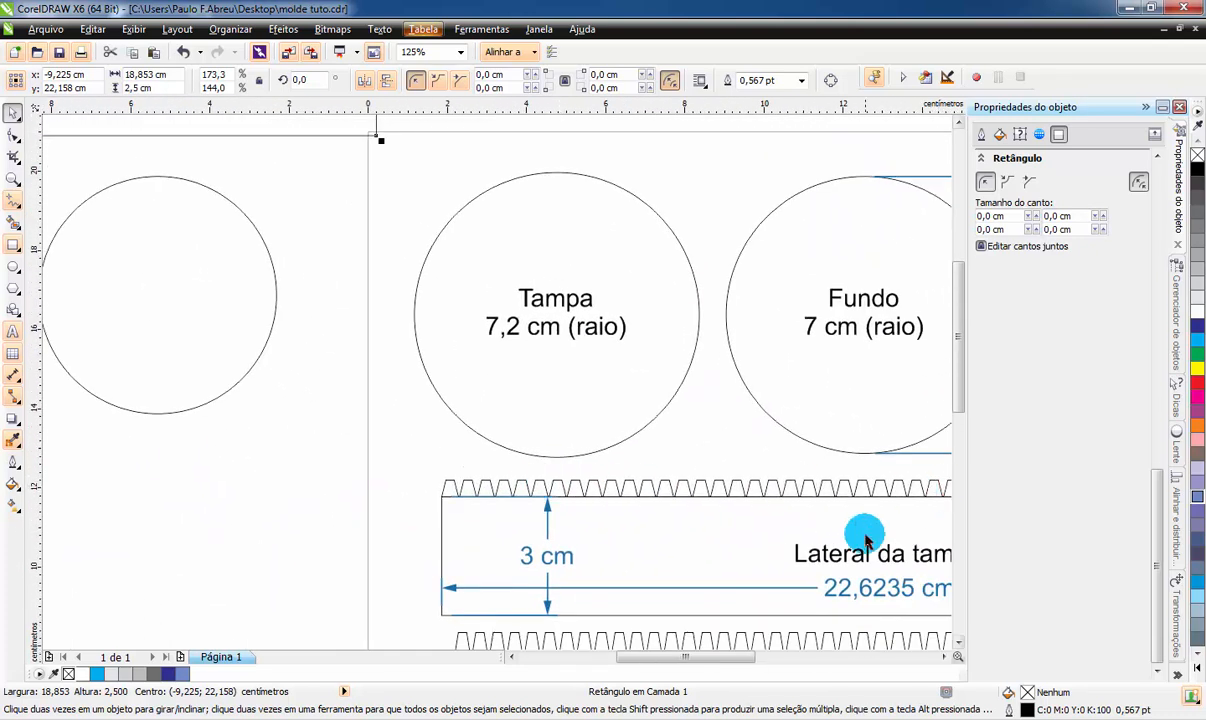
{"action": "left_click_drag", "start_coordinate": [861, 539], "coordinate": [650, 540]}
{"action": "left_click_drag", "start_coordinate": [348, 421], "coordinate": [880, 550]}
{"action": "left_click_drag", "start_coordinate": [333, 406], "coordinate": [780, 533]}
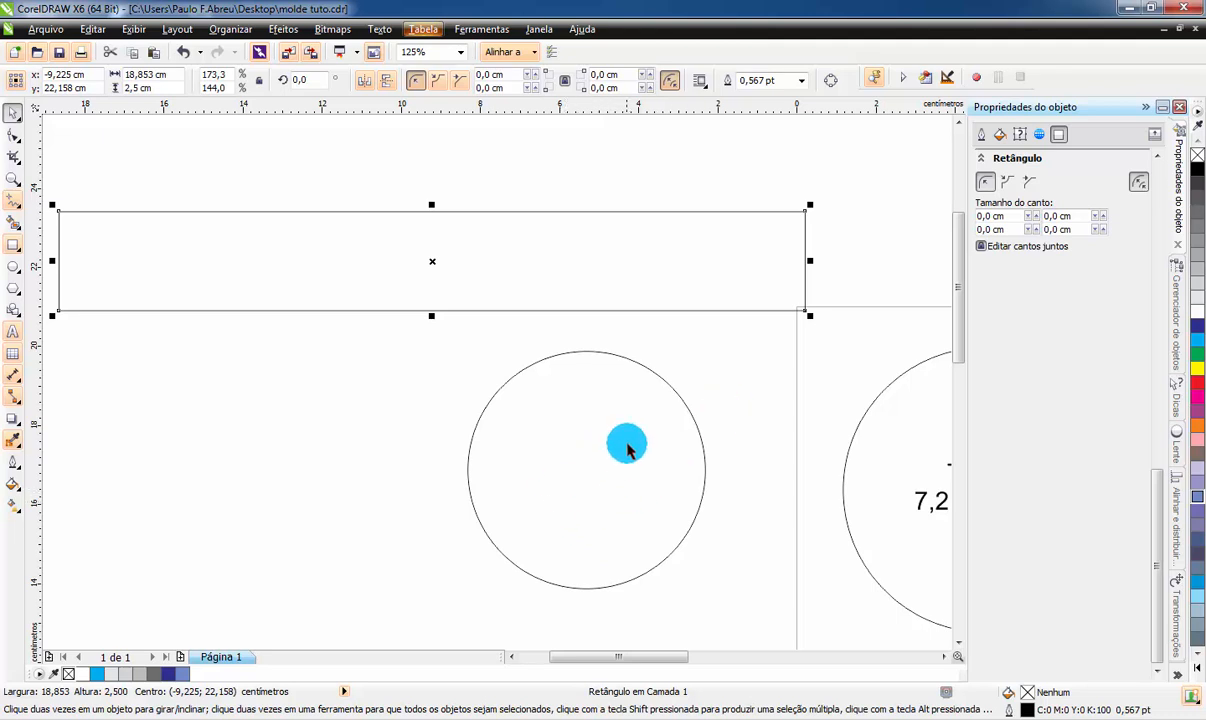
Delete the strip rectangle and the 6 cm circle outside the page
{"action": "key", "text": "Delete"}
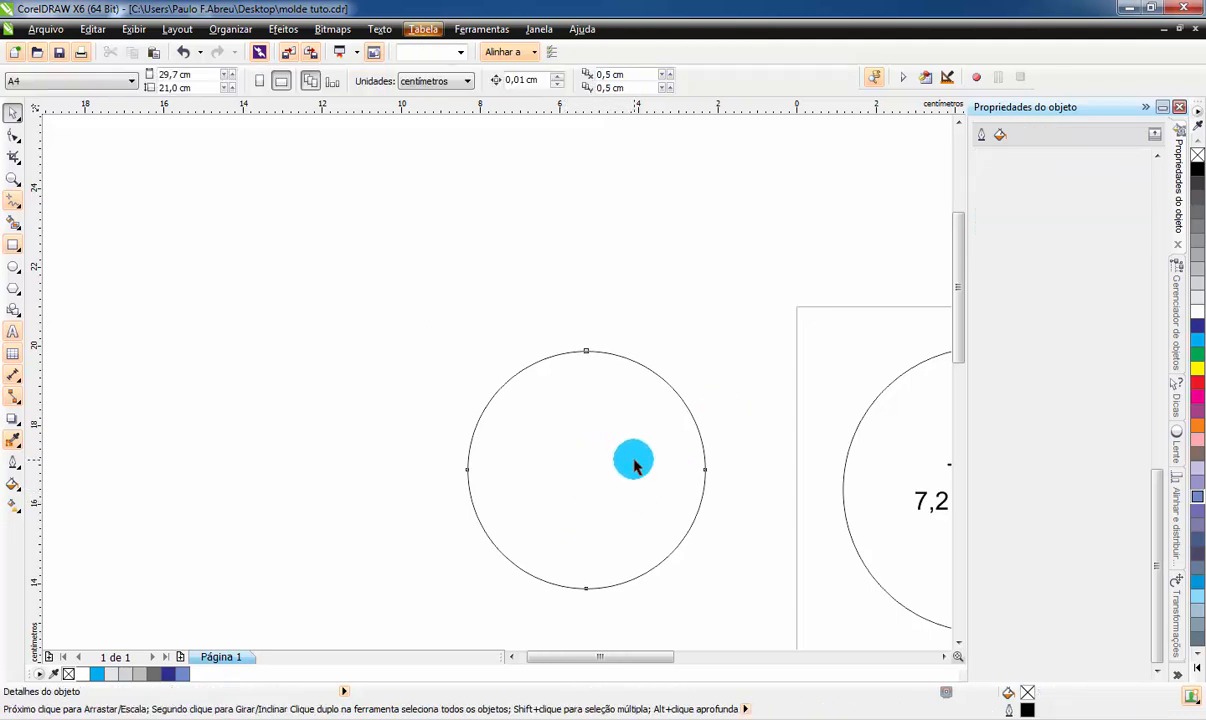
{"action": "left_click", "coordinate": [633, 458]}
{"action": "key", "text": "Delete"}
Draw a closed kidney-shaped freehand curve about 9.7 by 6.6 cm outside the page, beside the lid circle
{"action": "left_click_drag", "start_coordinate": [662, 508], "coordinate": [597, 468]}
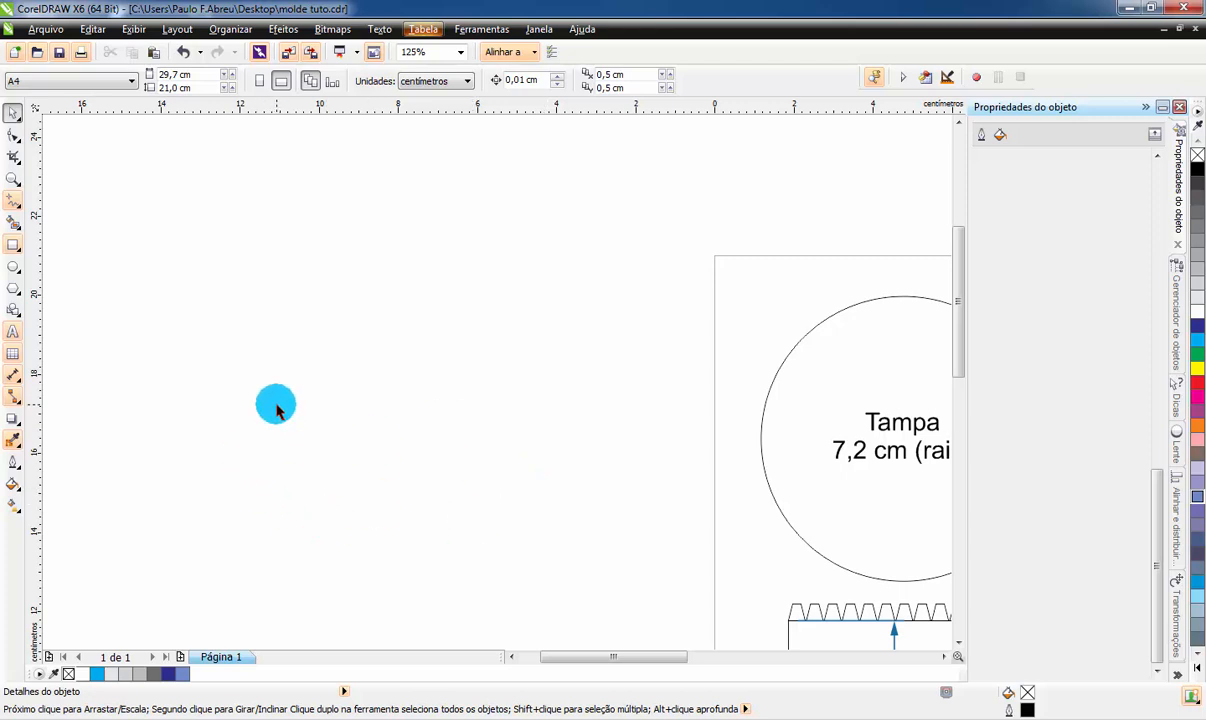
{"action": "left_click", "coordinate": [15, 201]}
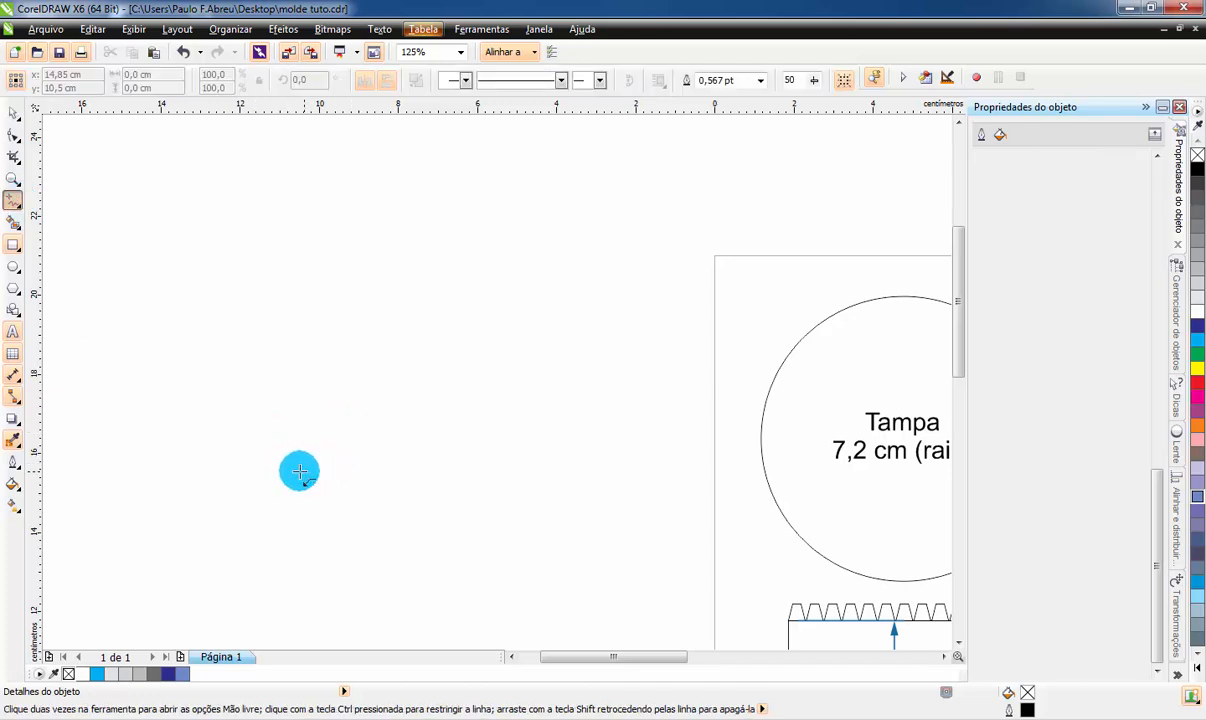
{"action": "mouse_move", "coordinate": [299, 471]}
{"action": "left_mouse_down"}
{"action": "mouse_move", "coordinate": [231, 309]}
{"action": "mouse_move", "coordinate": [284, 264]}
{"action": "mouse_move", "coordinate": [451, 252]}
{"action": "mouse_move", "coordinate": [558, 317]}
{"action": "mouse_move", "coordinate": [597, 454]}
{"action": "mouse_move", "coordinate": [566, 498]}
{"action": "mouse_move", "coordinate": [497, 496]}
{"action": "mouse_move", "coordinate": [407, 405]}
{"action": "mouse_move", "coordinate": [364, 421]}
{"action": "mouse_move", "coordinate": [306, 470]}
{"action": "left_mouse_up"}
Delete the stray nodes where the freehand curve's ends meet so its outline runs smoothly
{"action": "left_click", "coordinate": [13, 135]}
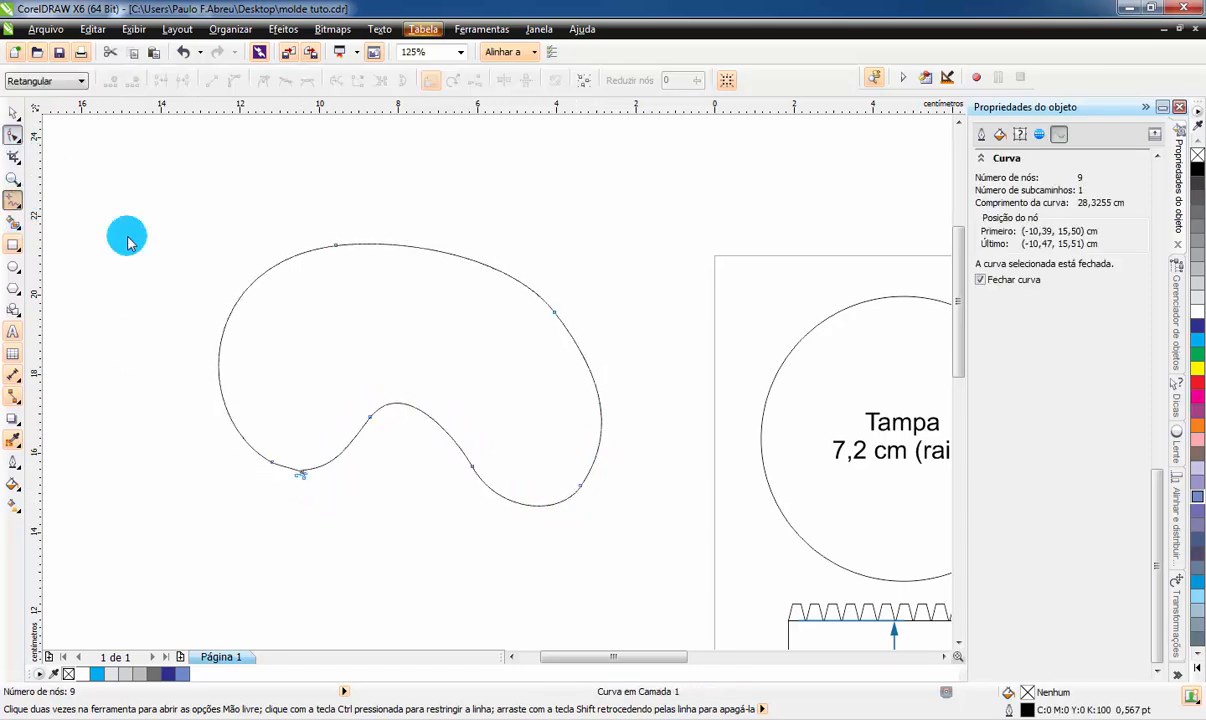
{"action": "scroll", "coordinate": [264, 471], "scroll_direction": "up", "scroll_amount": 4}
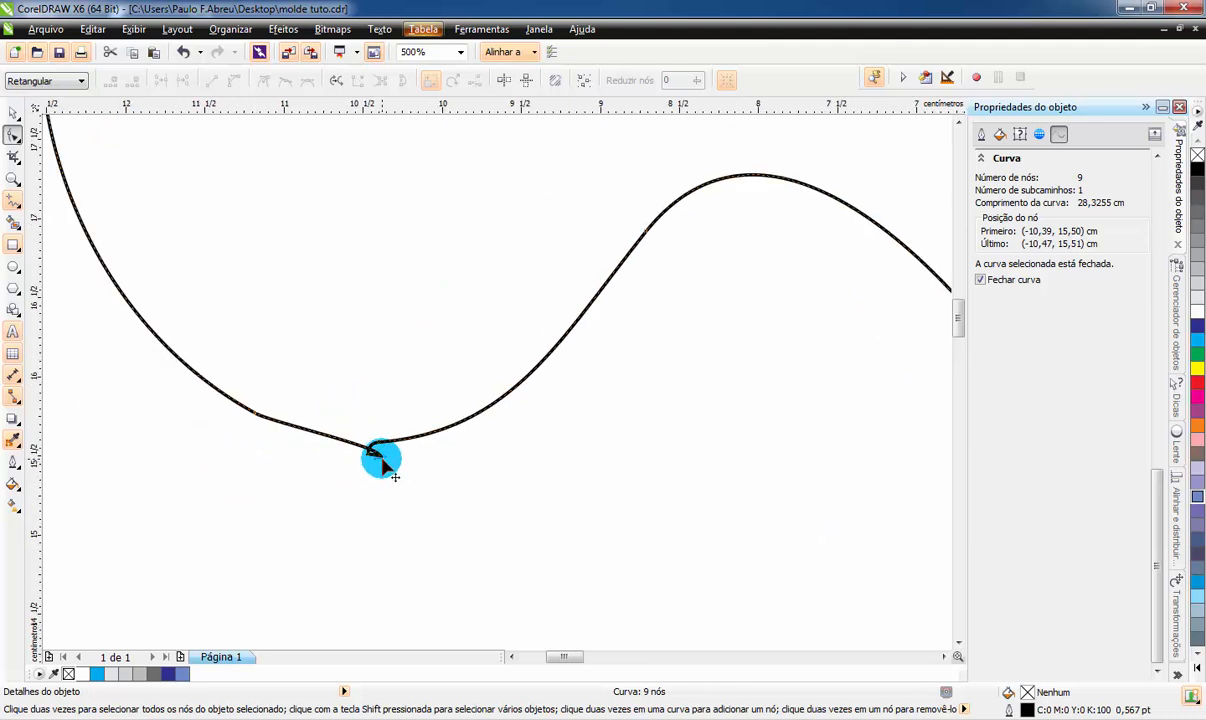
{"action": "mouse_move", "coordinate": [380, 458]}
{"action": "left_mouse_down"}
{"action": "mouse_move", "coordinate": [347, 451]}
{"action": "mouse_move", "coordinate": [360, 466]}
{"action": "left_mouse_up"}
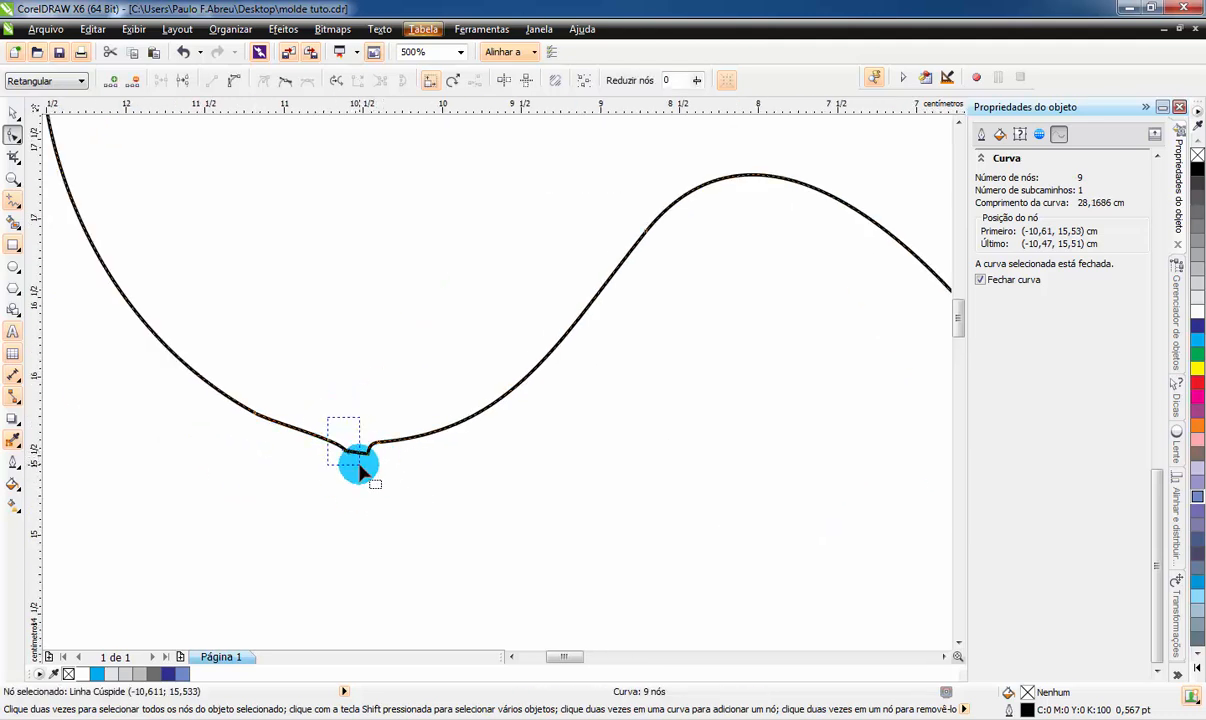
{"action": "key", "text": "Delete"}
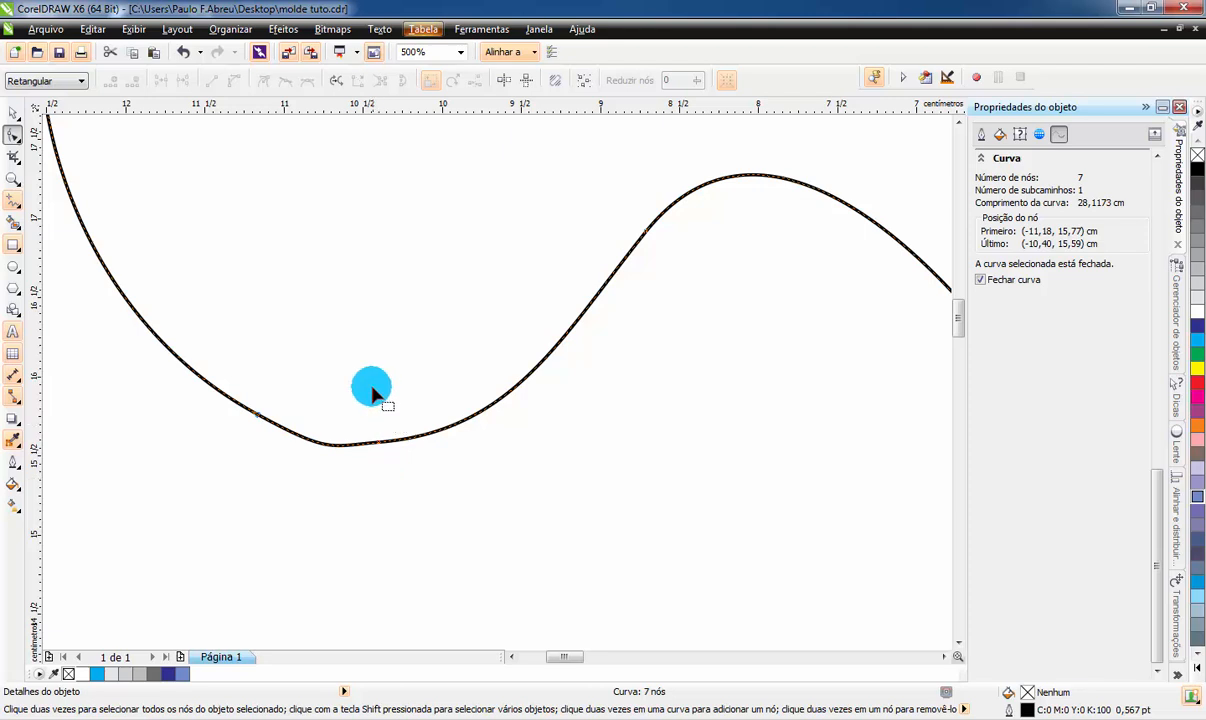
{"action": "left_click_drag", "start_coordinate": [381, 403], "coordinate": [371, 437]}
{"action": "key", "text": "Delete"}
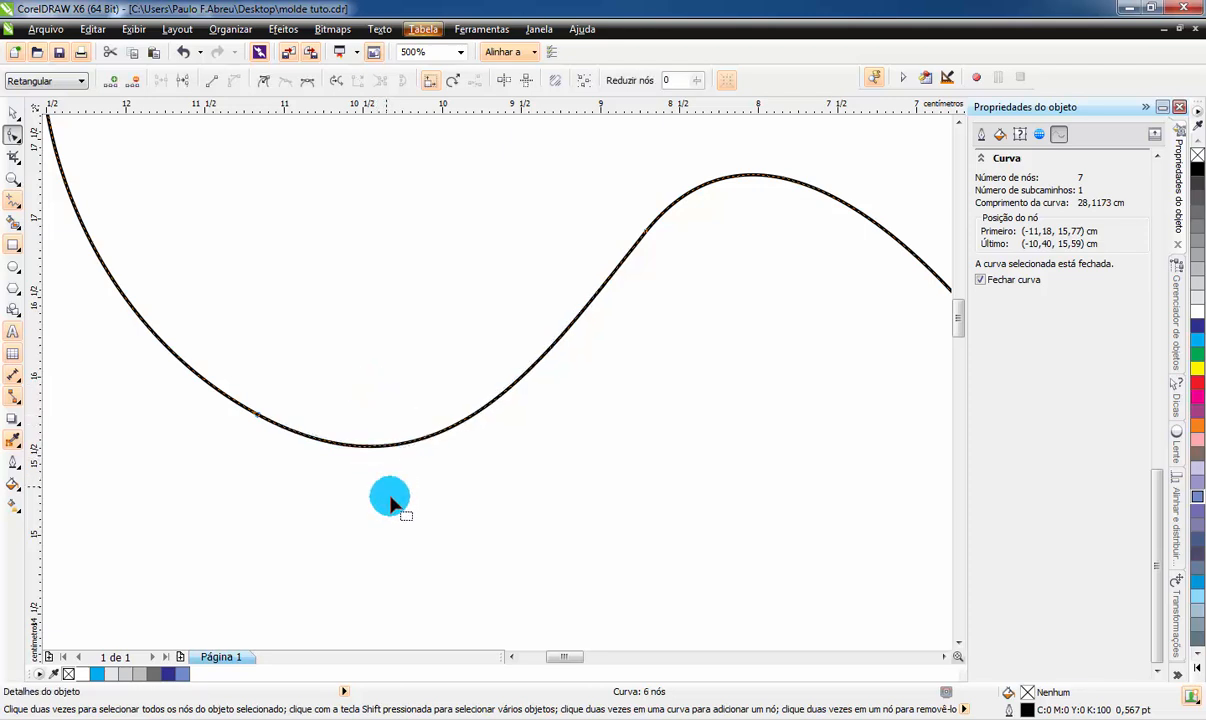
Scale the kidney-shaped curve down proportionally to about 5.9 by 4.1 cm
{"action": "scroll", "coordinate": [390, 502], "scroll_direction": "down", "scroll_amount": 2}
{"action": "left_click_drag", "start_coordinate": [495, 388], "coordinate": [524, 430]}
{"action": "scroll", "coordinate": [597, 453], "scroll_direction": "down", "scroll_amount": 1}
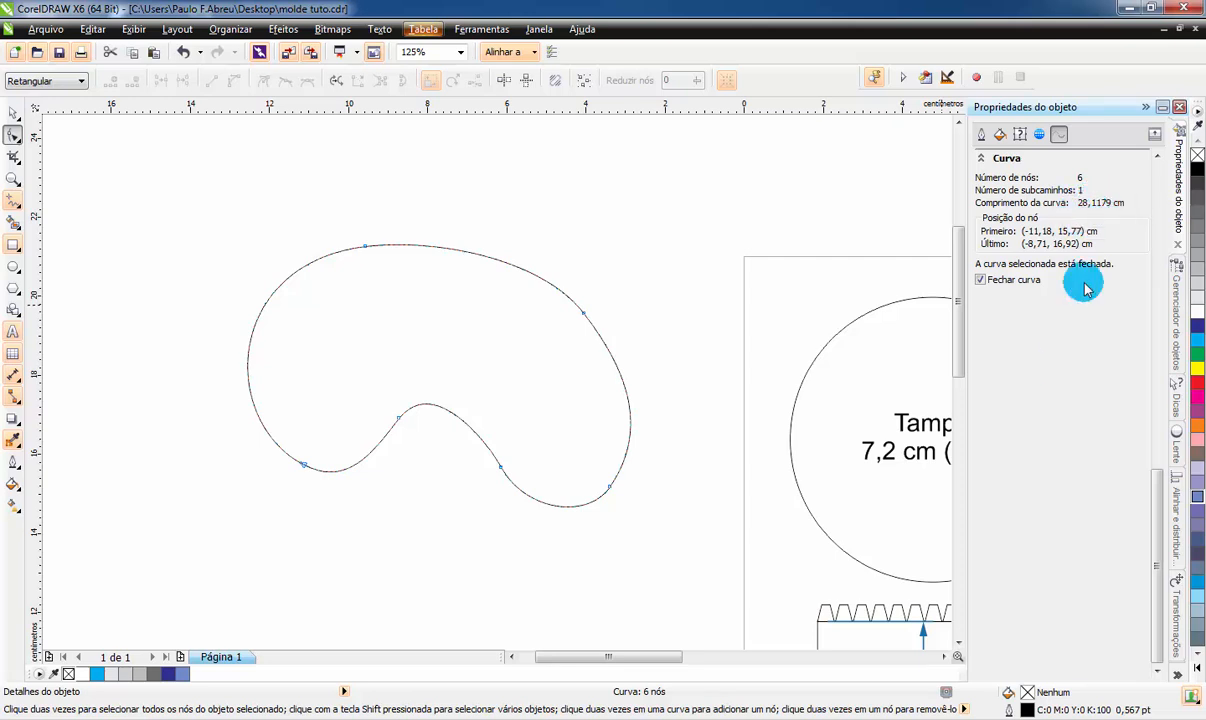
{"action": "left_click", "coordinate": [13, 113]}
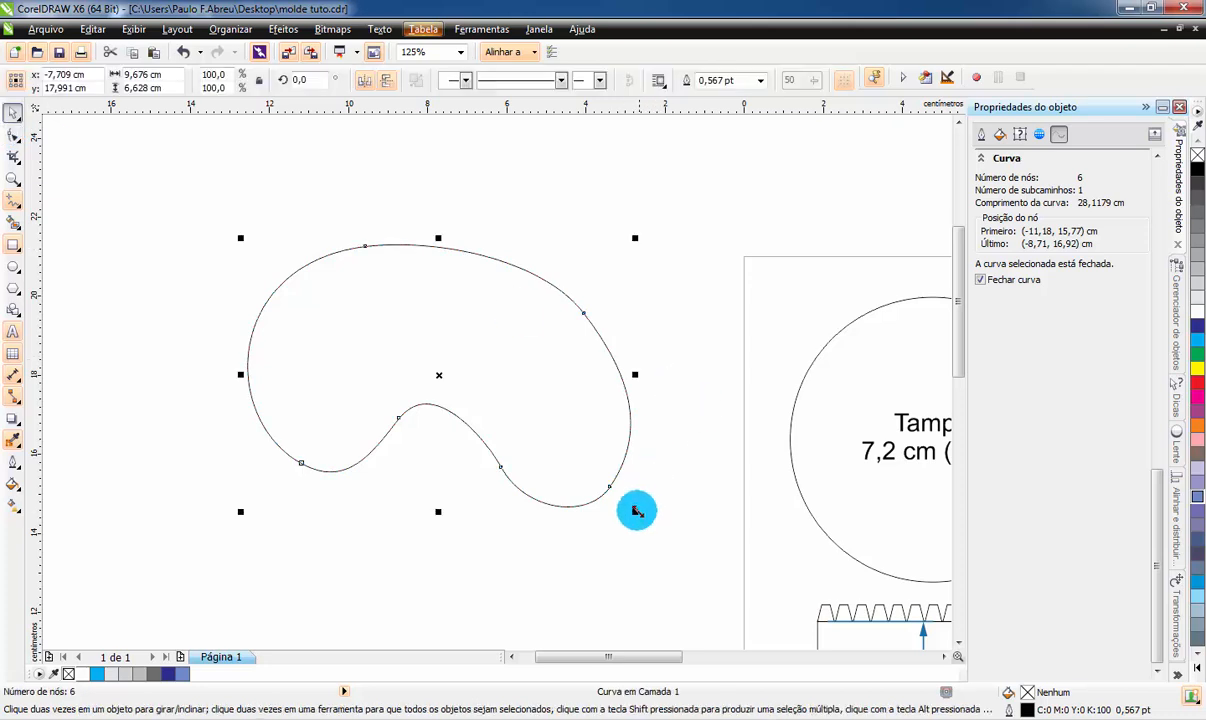
{"action": "left_click_drag", "start_coordinate": [636, 511], "coordinate": [487, 427]}
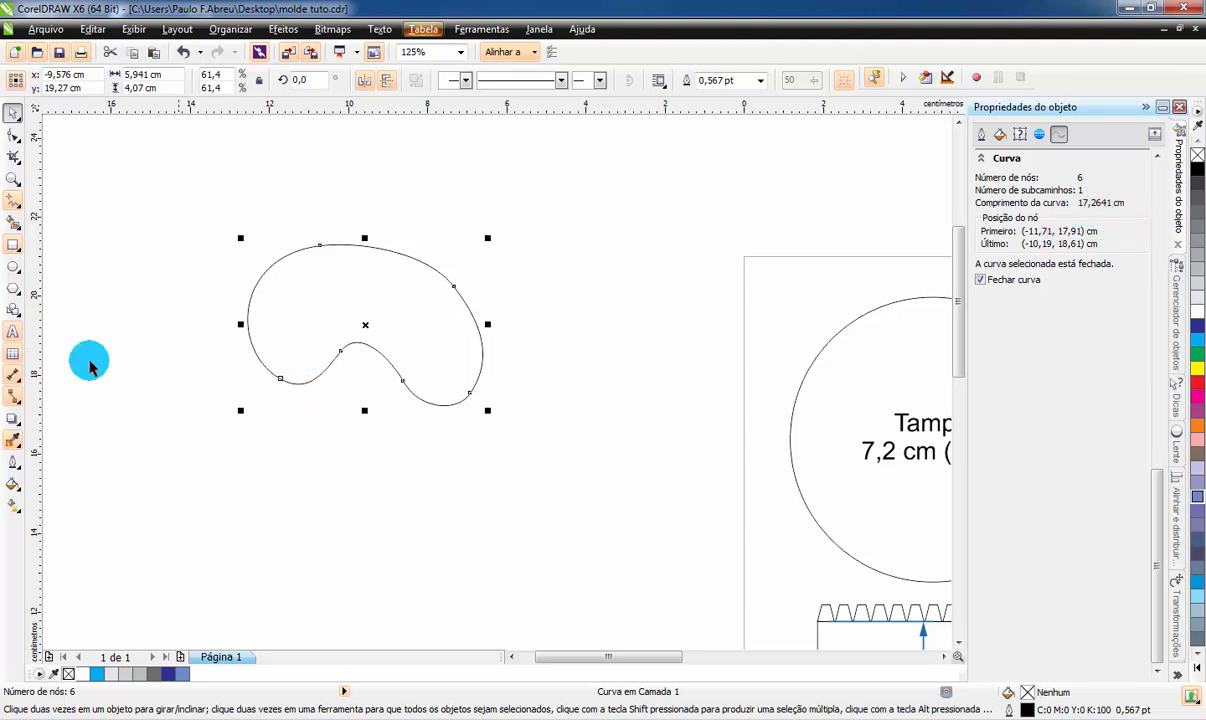
Draw a rectangle above the kidney-shaped curve and set it to 17,2641 cm wide and 1 cm high
{"action": "left_click", "coordinate": [13, 247]}
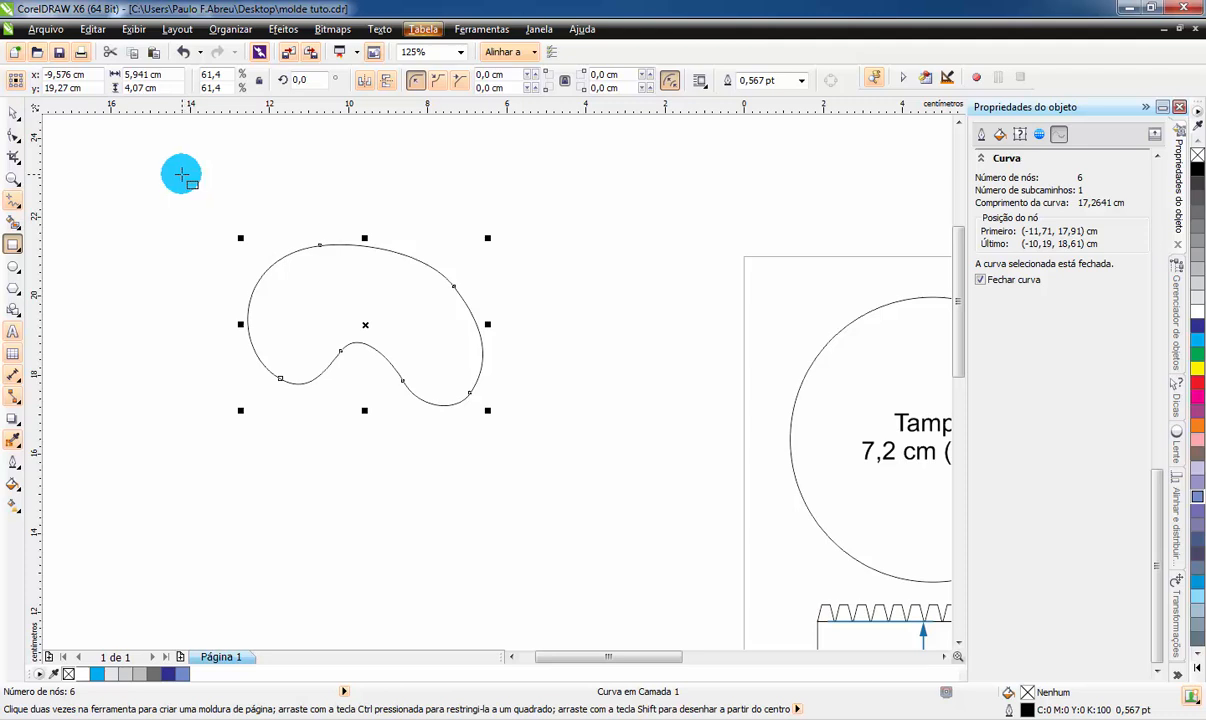
{"action": "left_click_drag", "start_coordinate": [181, 175], "coordinate": [550, 224]}
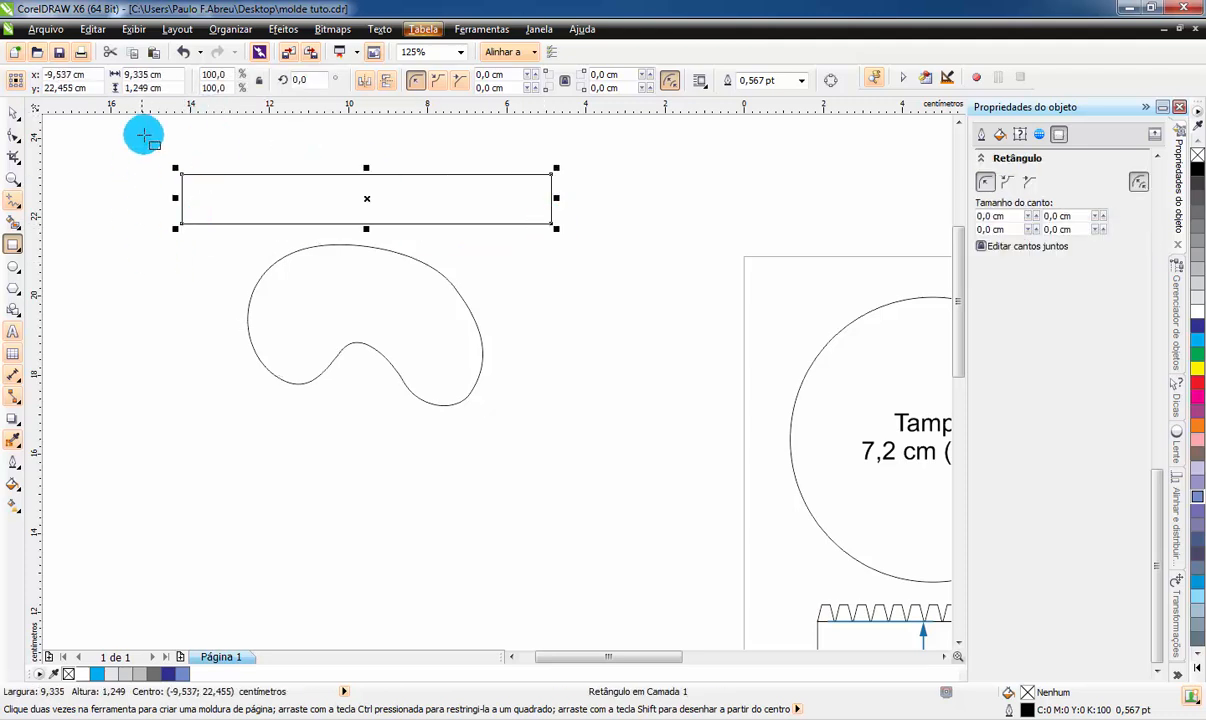
{"action": "left_click_drag", "start_coordinate": [164, 77], "coordinate": [118, 78]}
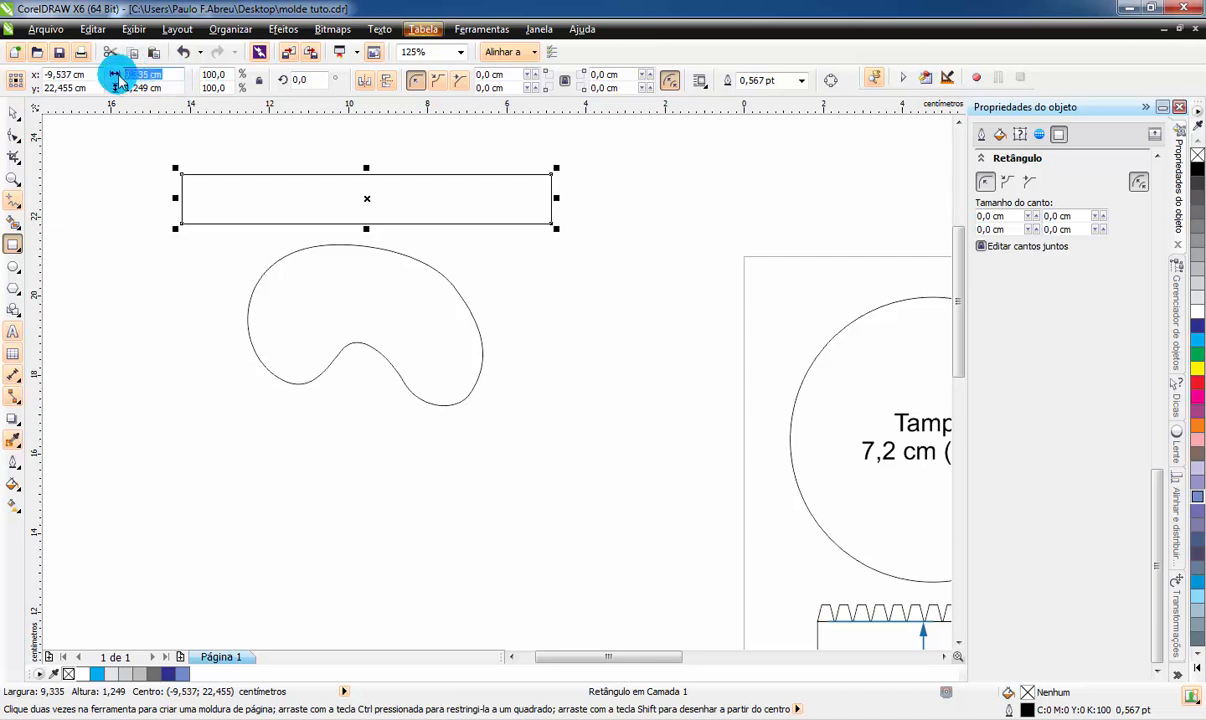
{"action": "type", "text": "17,2641"}
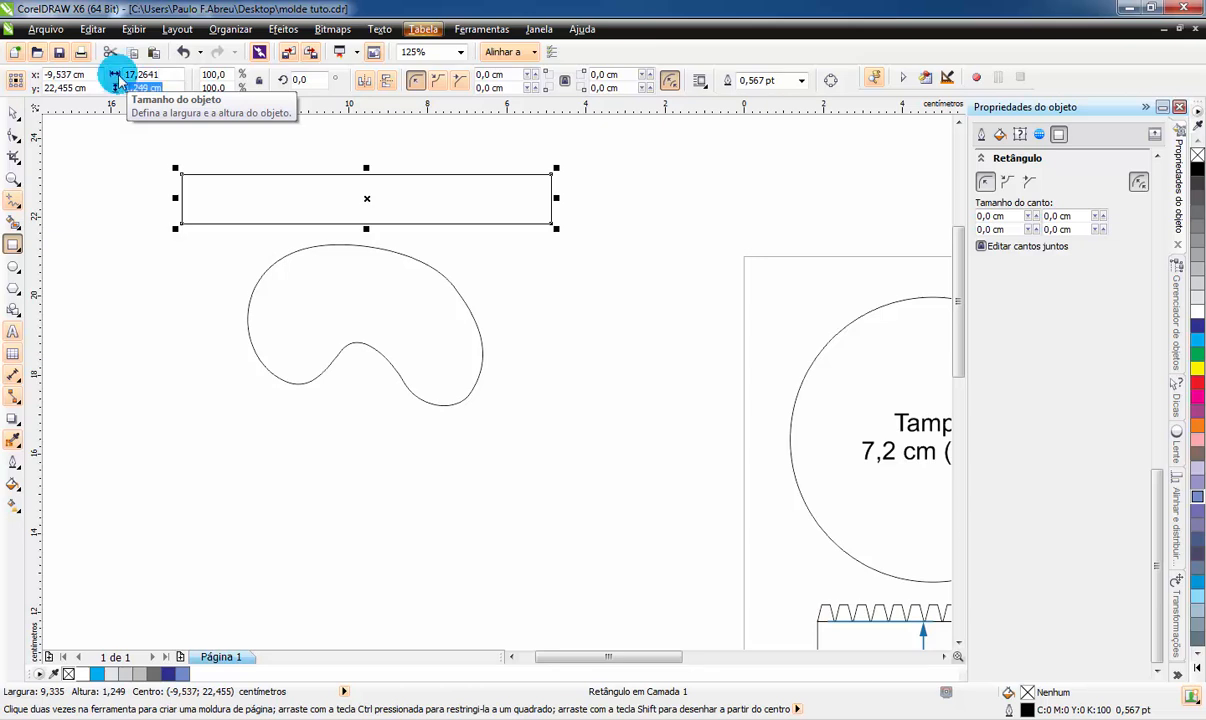
{"action": "key", "text": "Return"}
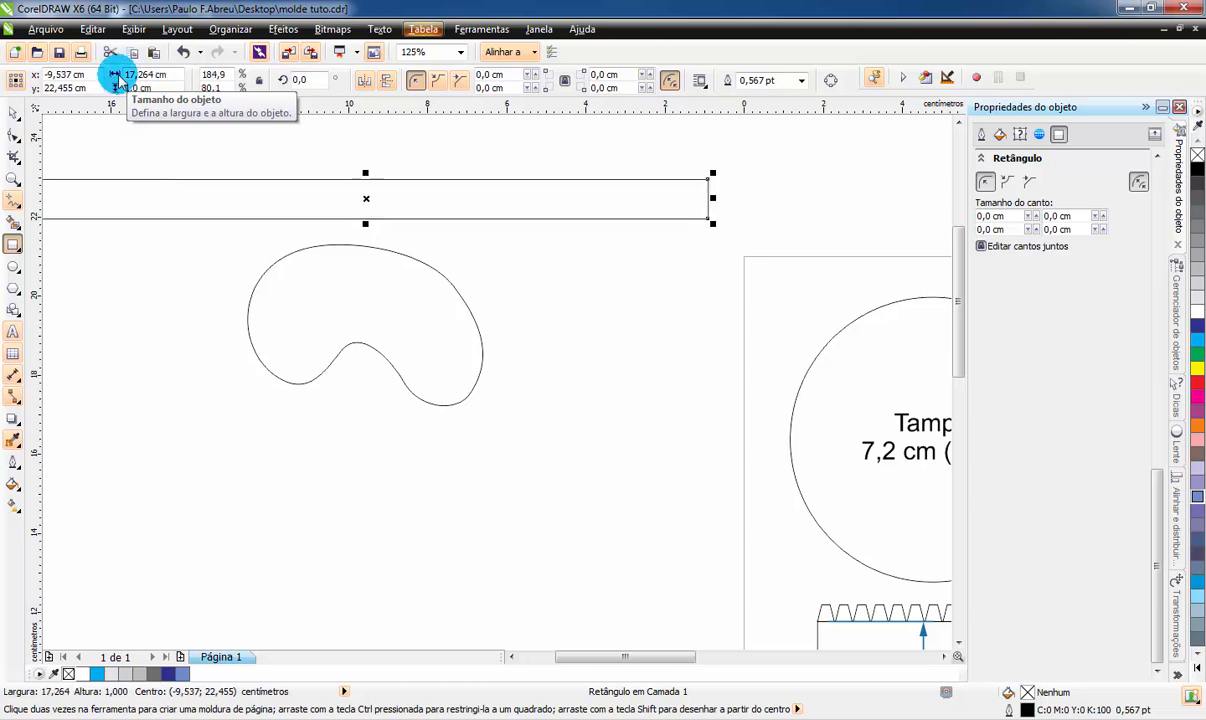
Move the 1 cm high rectangle about 5.2 cm to the right, keeping it above the kidney-shaped curve
{"action": "left_click_drag", "start_coordinate": [145, 192], "coordinate": [350, 196]}
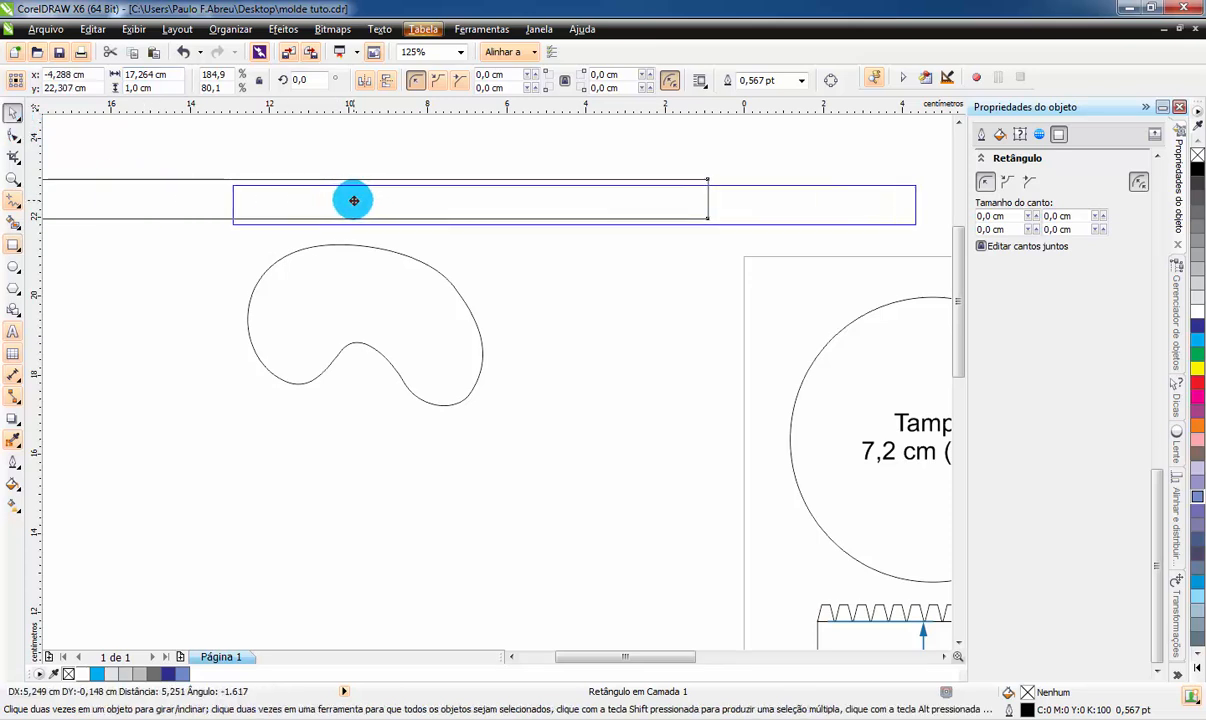
{"action": "left_click_drag", "start_coordinate": [637, 216], "coordinate": [625, 250]}
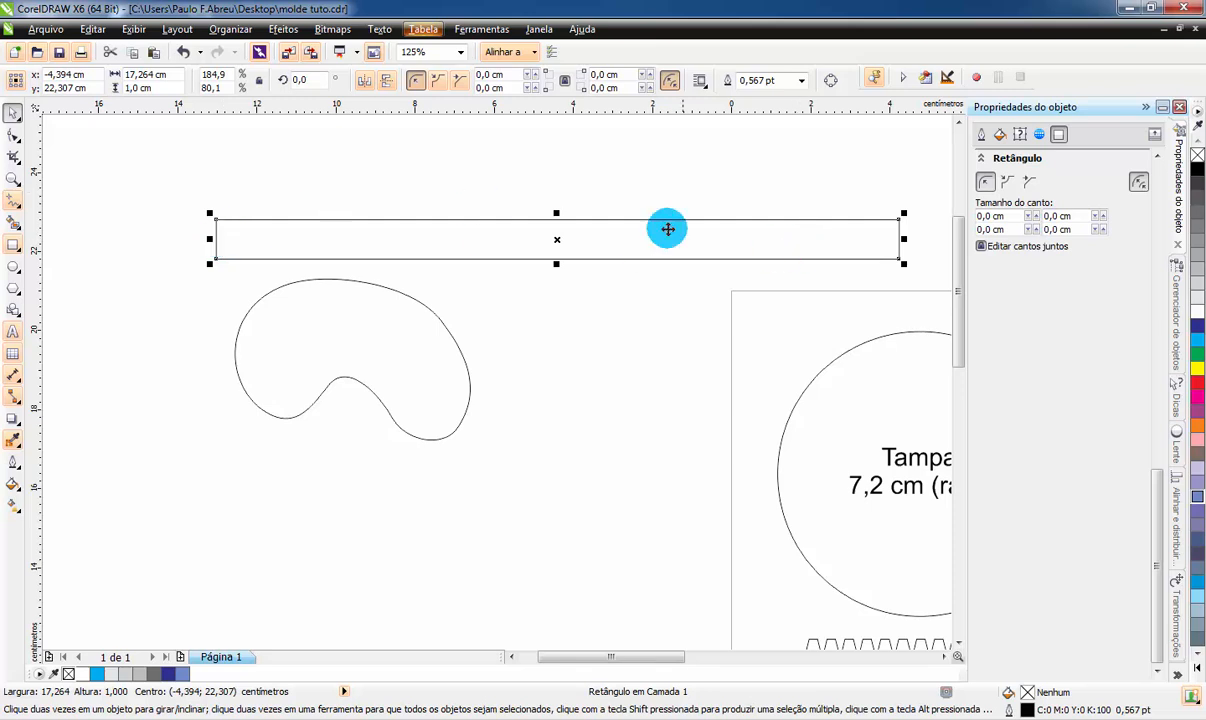
Examine the kidney-shaped outline, its rectangular strip and the toothed glue tabs along the lid's side strip
{"action": "scroll", "coordinate": [383, 390], "scroll_direction": "up", "scroll_amount": 3}
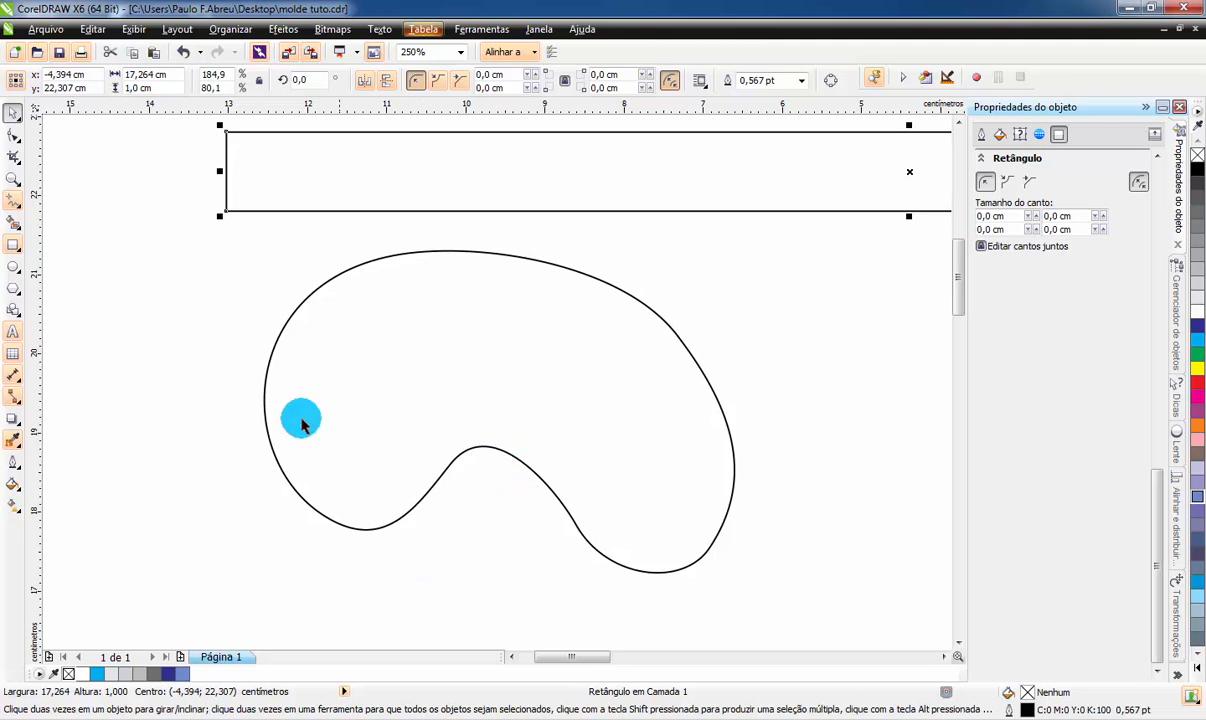
{"action": "scroll", "coordinate": [724, 445], "scroll_direction": "down", "scroll_amount": 1}
{"action": "left_click_drag", "start_coordinate": [799, 456], "coordinate": [371, 358]}
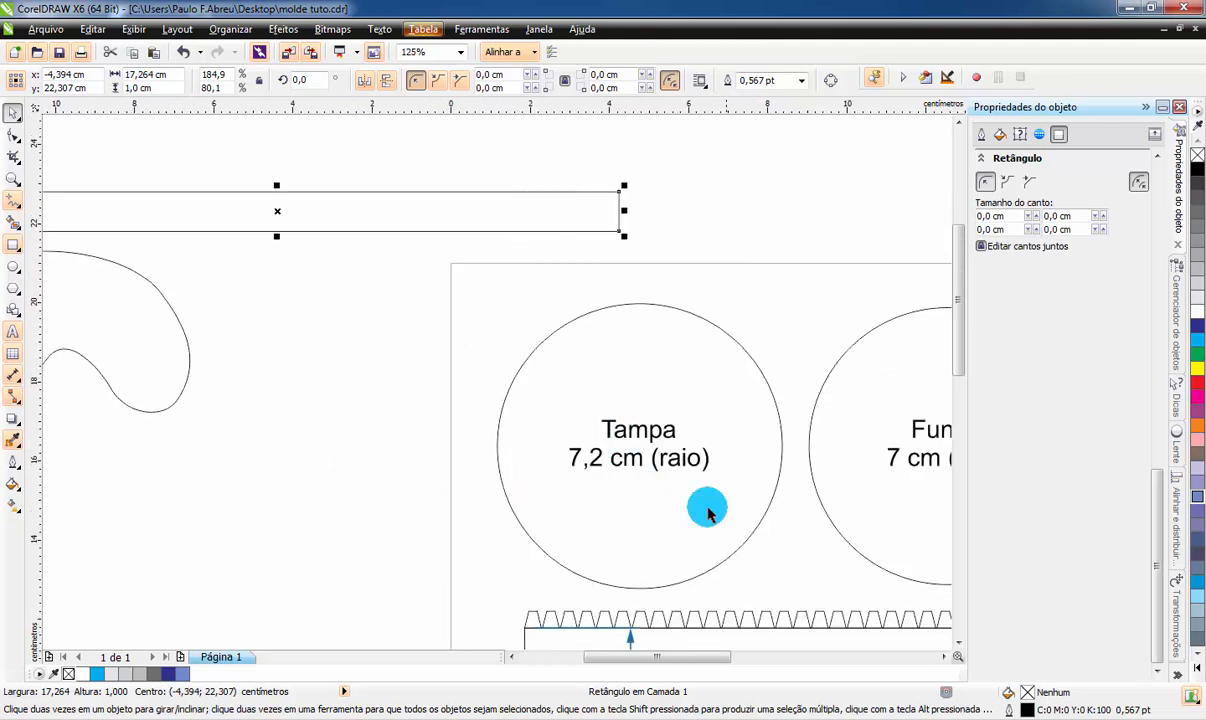
{"action": "left_click_drag", "start_coordinate": [709, 539], "coordinate": [344, 363]}
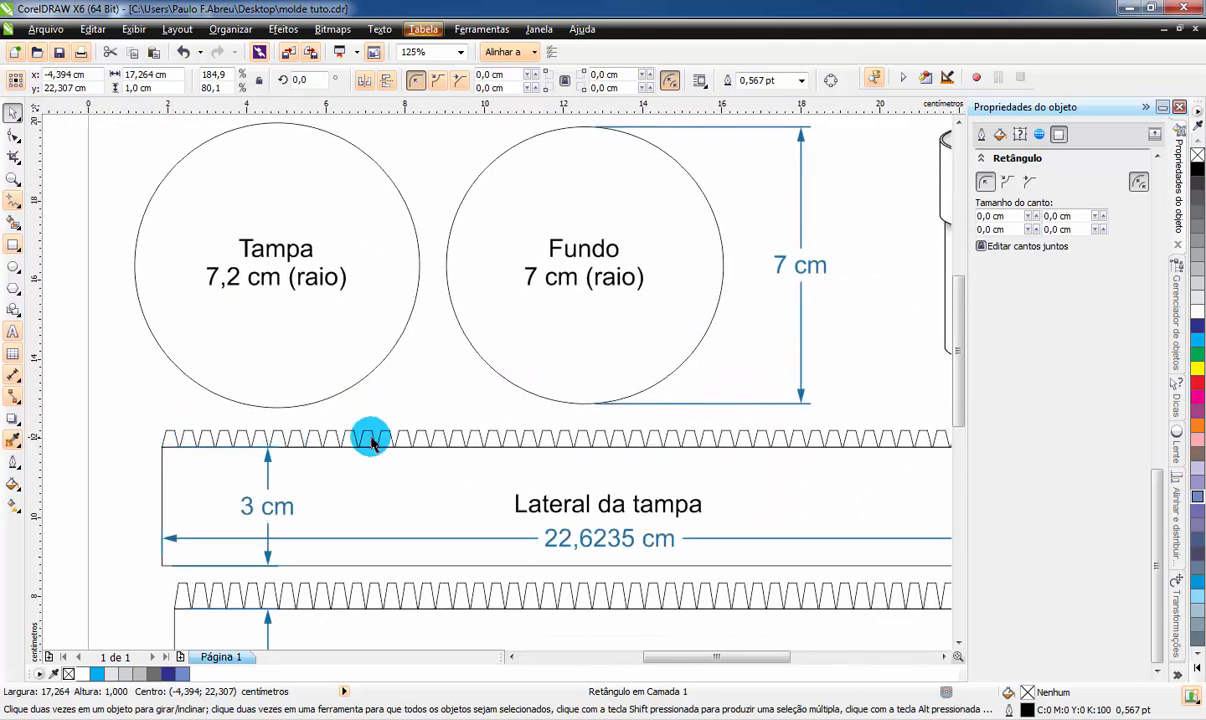
{"action": "left_click_drag", "start_coordinate": [902, 495], "coordinate": [711, 482]}
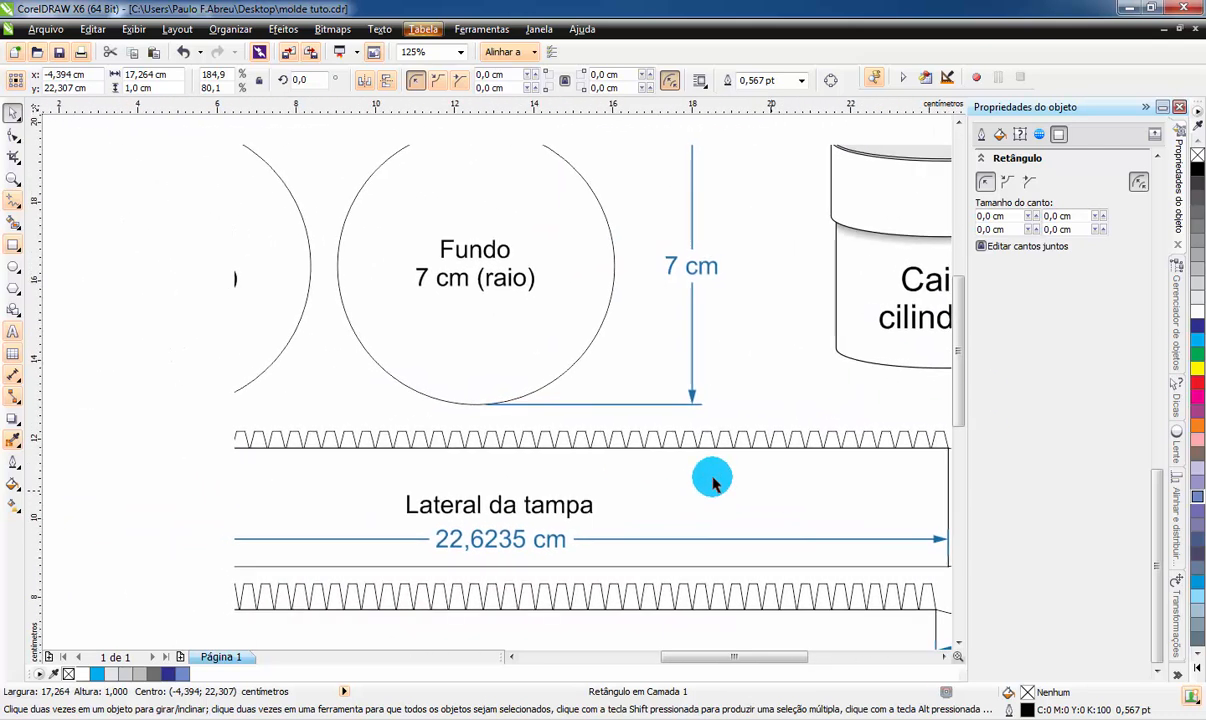
{"action": "scroll", "coordinate": [704, 478], "scroll_direction": "down", "scroll_amount": 1}
{"action": "left_click_drag", "start_coordinate": [270, 350], "coordinate": [498, 377]}
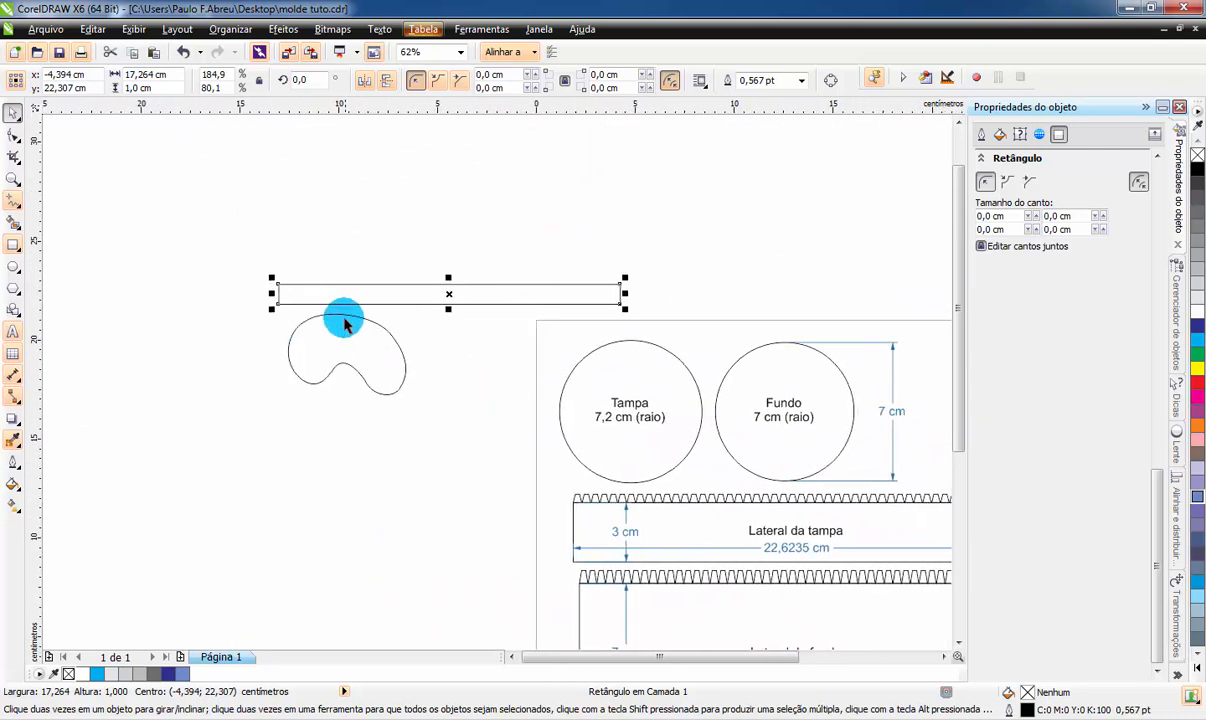
{"action": "scroll", "coordinate": [335, 362], "scroll_direction": "up", "scroll_amount": 1}
{"action": "left_click_drag", "start_coordinate": [287, 364], "coordinate": [347, 360]}
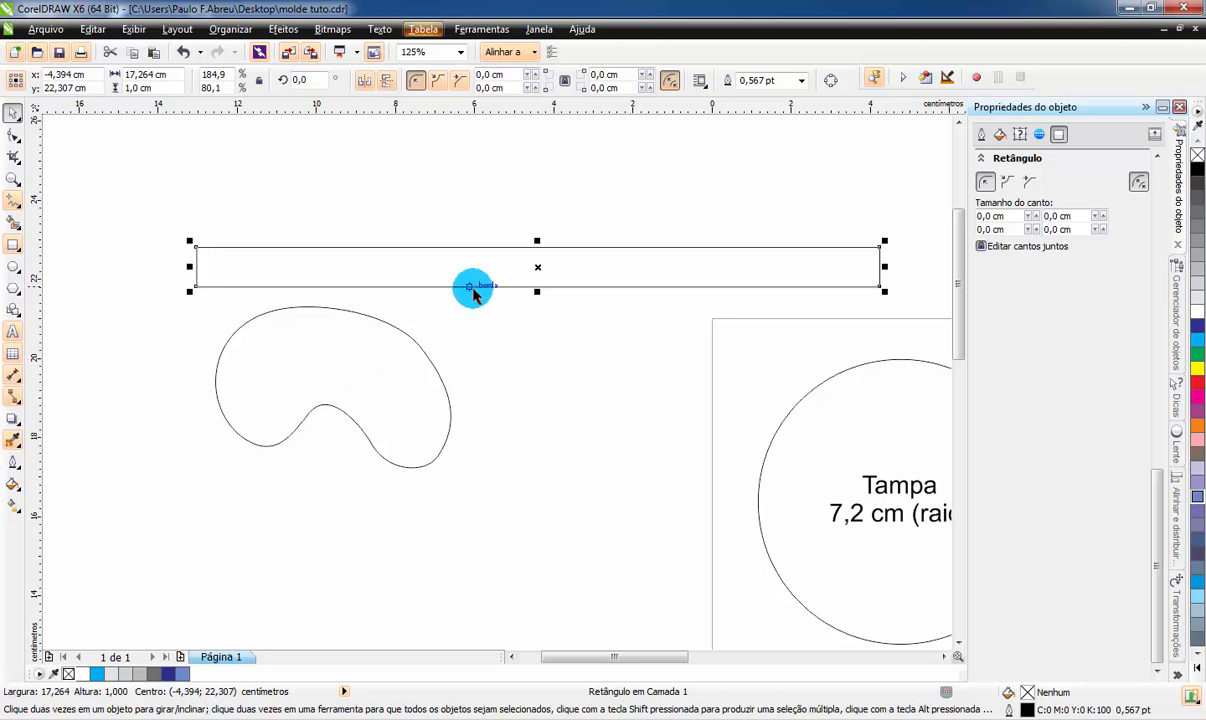
Raise the rectangle about 1.2 cm away from the kidney-shaped curve and select the curve to read its length
{"action": "left_click_drag", "start_coordinate": [470, 276], "coordinate": [475, 229]}
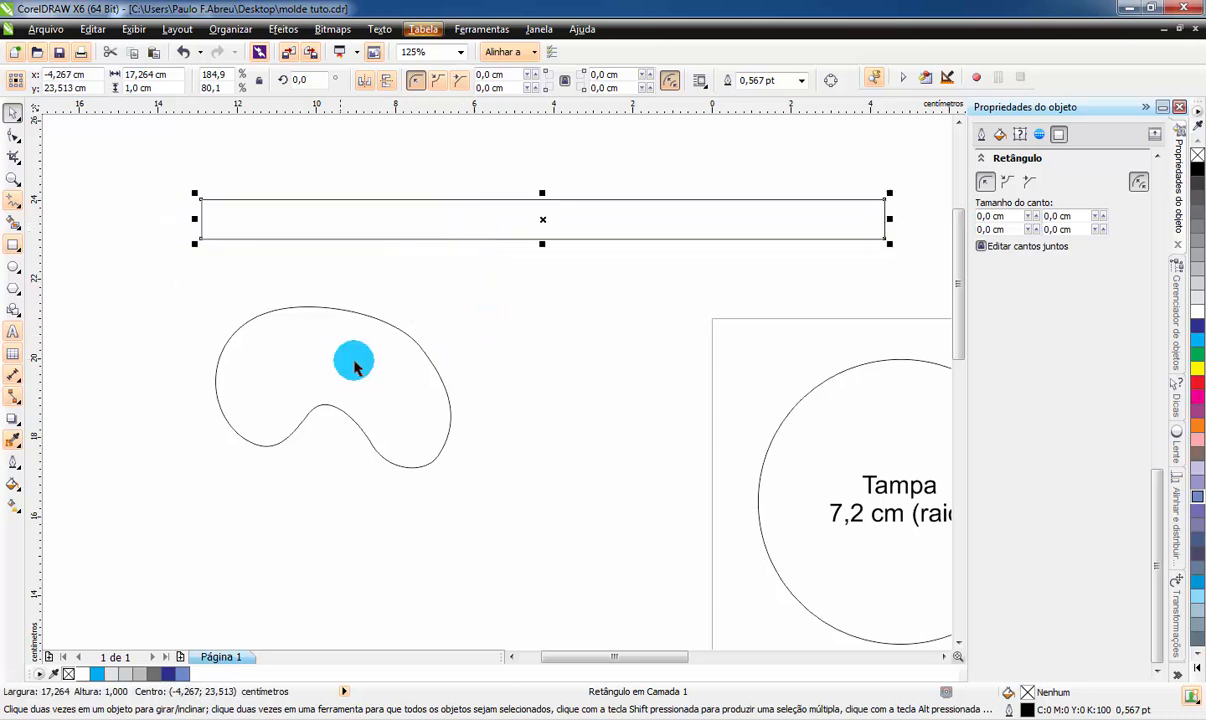
{"action": "left_click", "coordinate": [420, 410]}
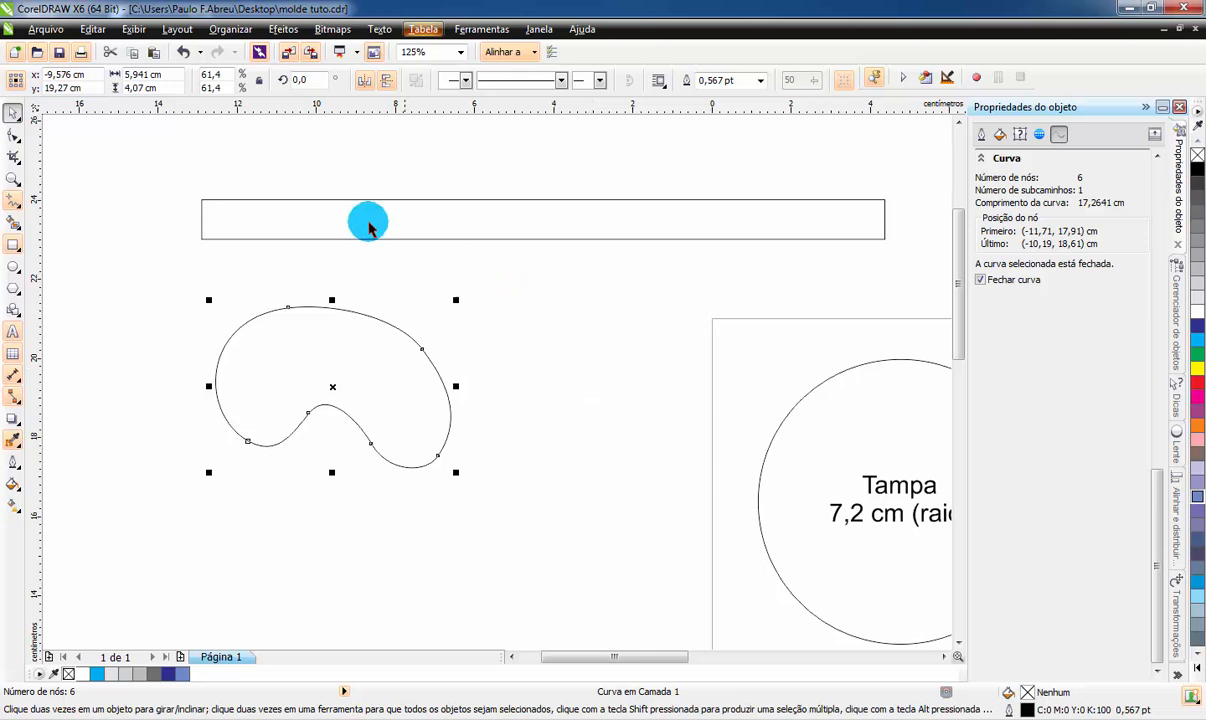
Draw a straight horizontal line about 16.4 cm long below the kidney-shaped curve
{"action": "left_click", "coordinate": [12, 203]}
{"action": "left_click", "coordinate": [148, 513]}
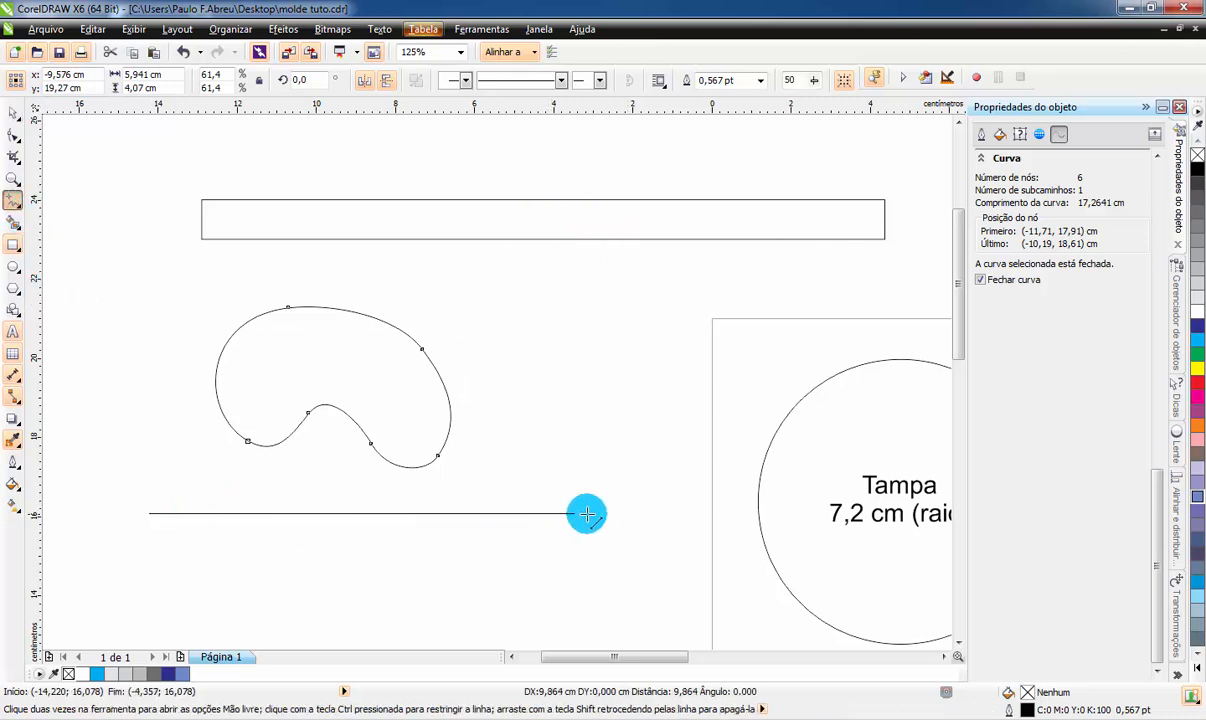
{"action": "left_click", "coordinate": [804, 513]}
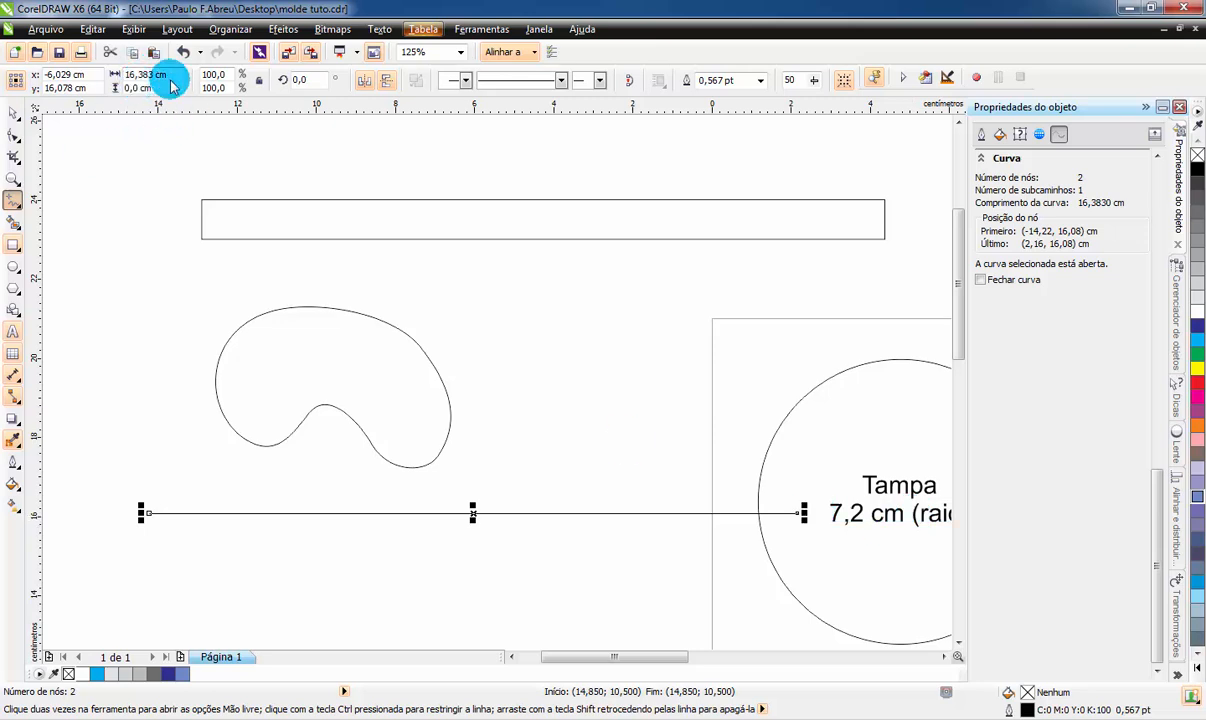
Compare the curve length properties of the kidney-shaped outline and the straight line
{"action": "left_click", "coordinate": [13, 116]}
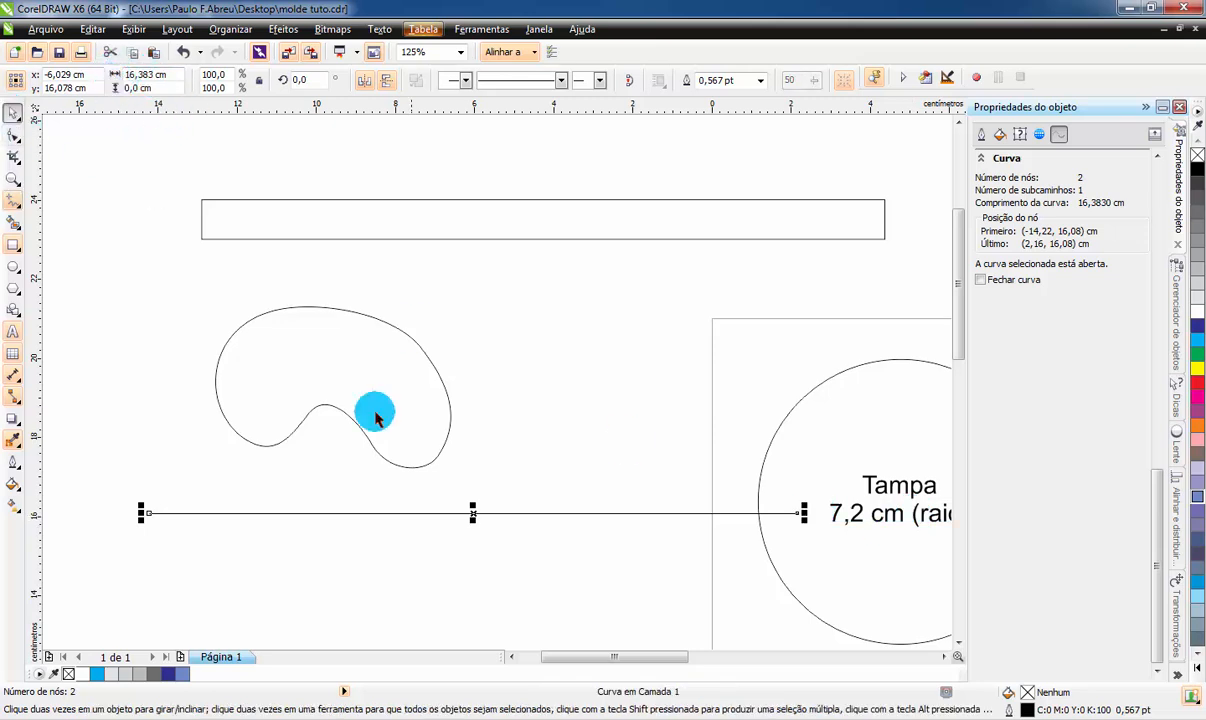
{"action": "left_click", "coordinate": [348, 415]}
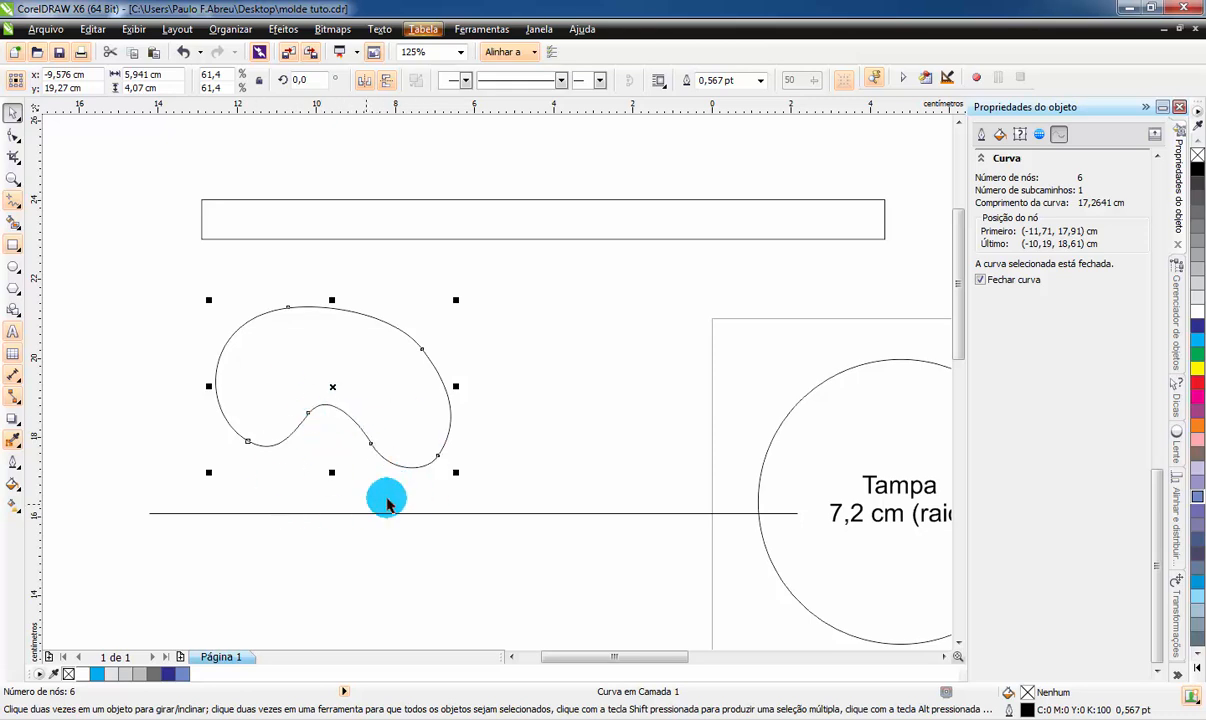
{"action": "left_click", "coordinate": [515, 519]}
{"action": "left_click", "coordinate": [515, 515]}
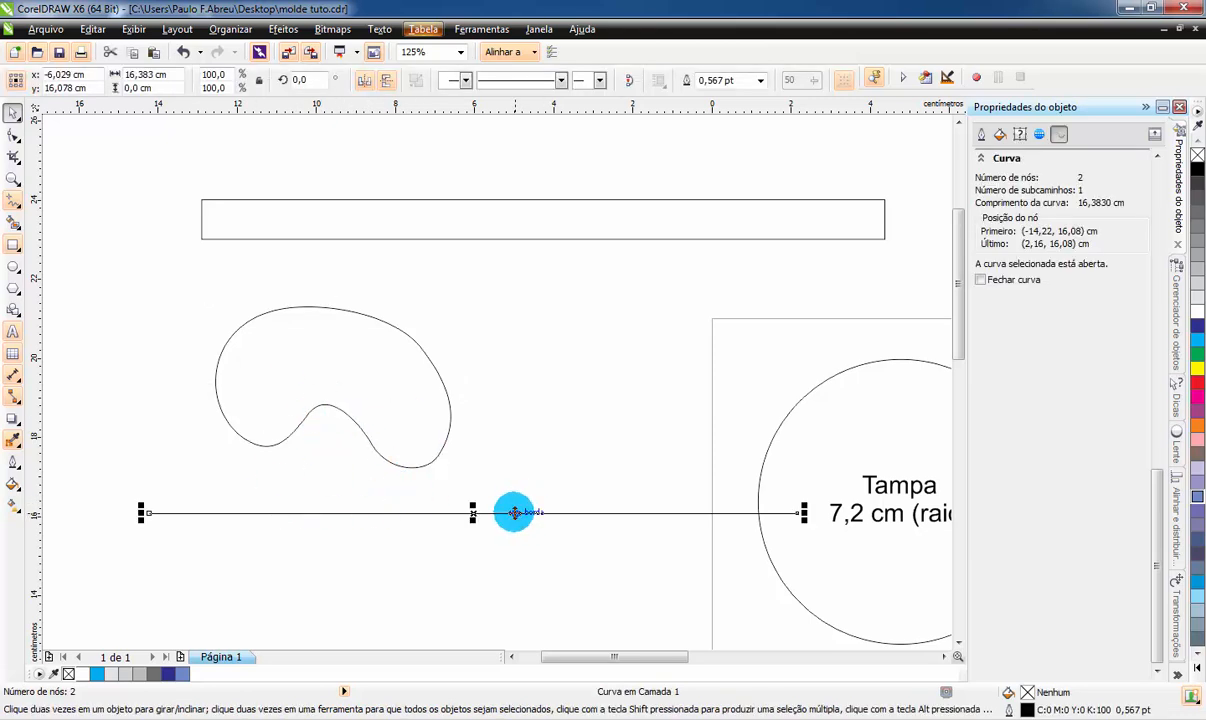
{"action": "left_click", "coordinate": [398, 400]}
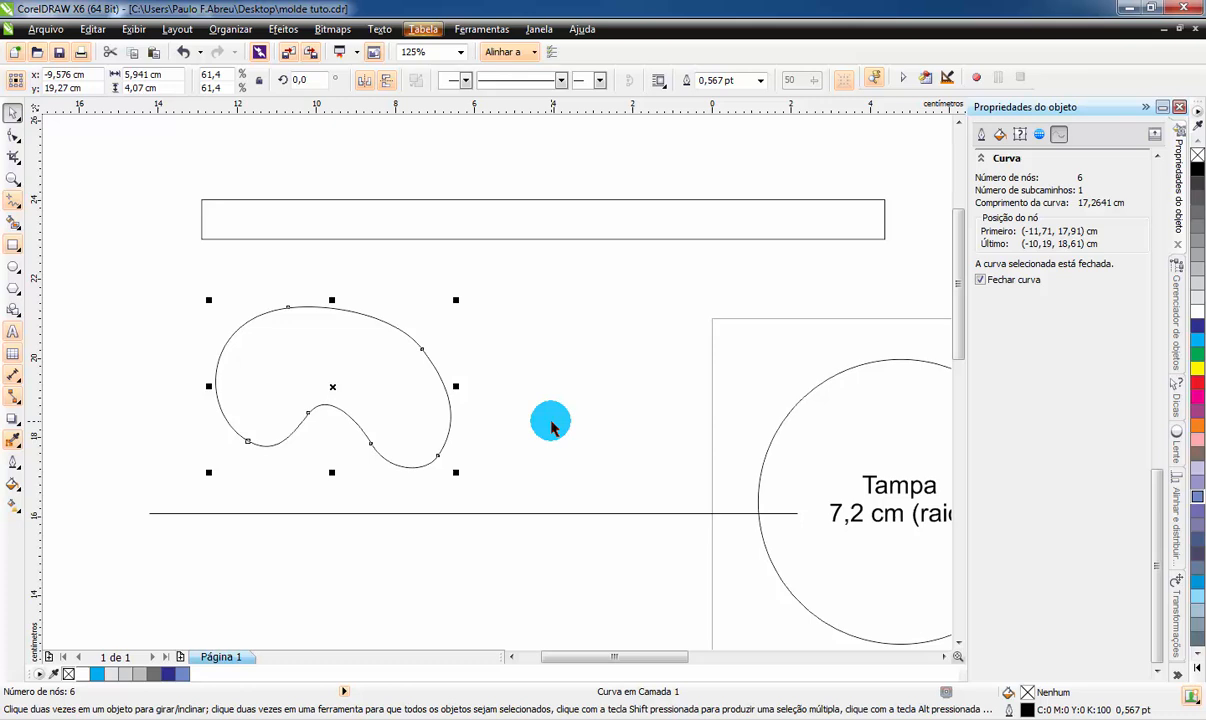
{"action": "left_click", "coordinate": [560, 464]}
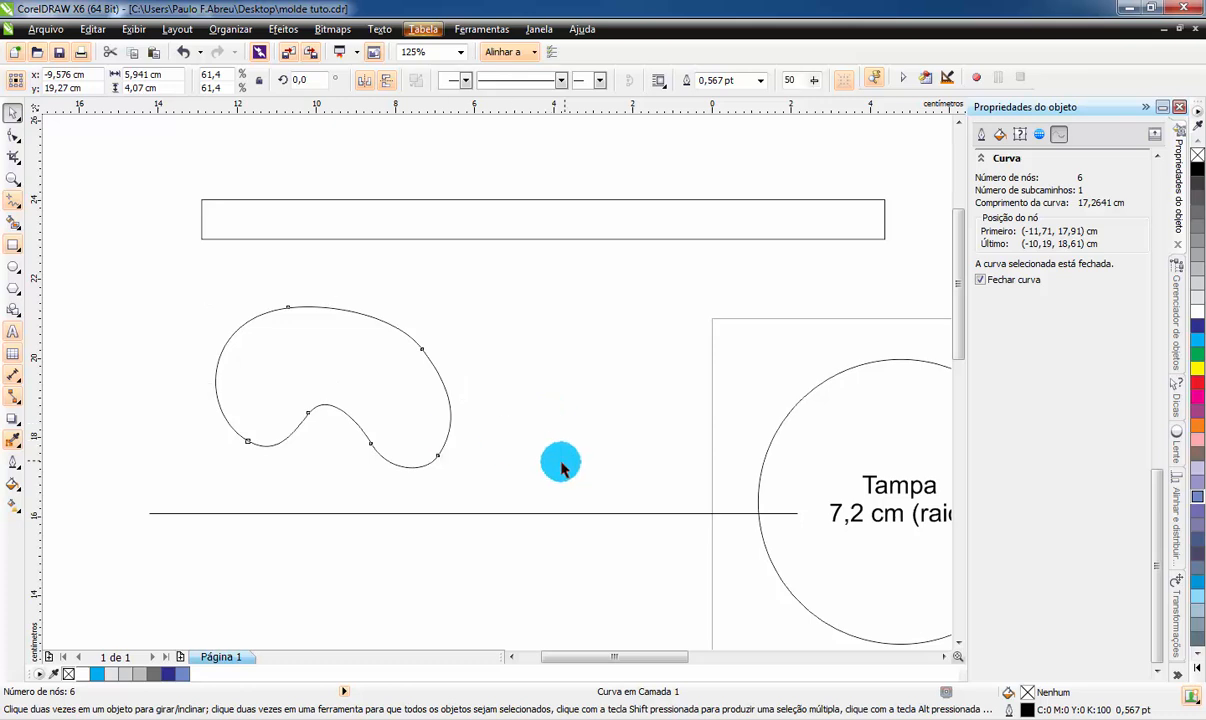
Delete the example rectangle, the kidney-shaped curve and the straight line drawn beside the page
{"action": "left_click", "coordinate": [328, 230]}
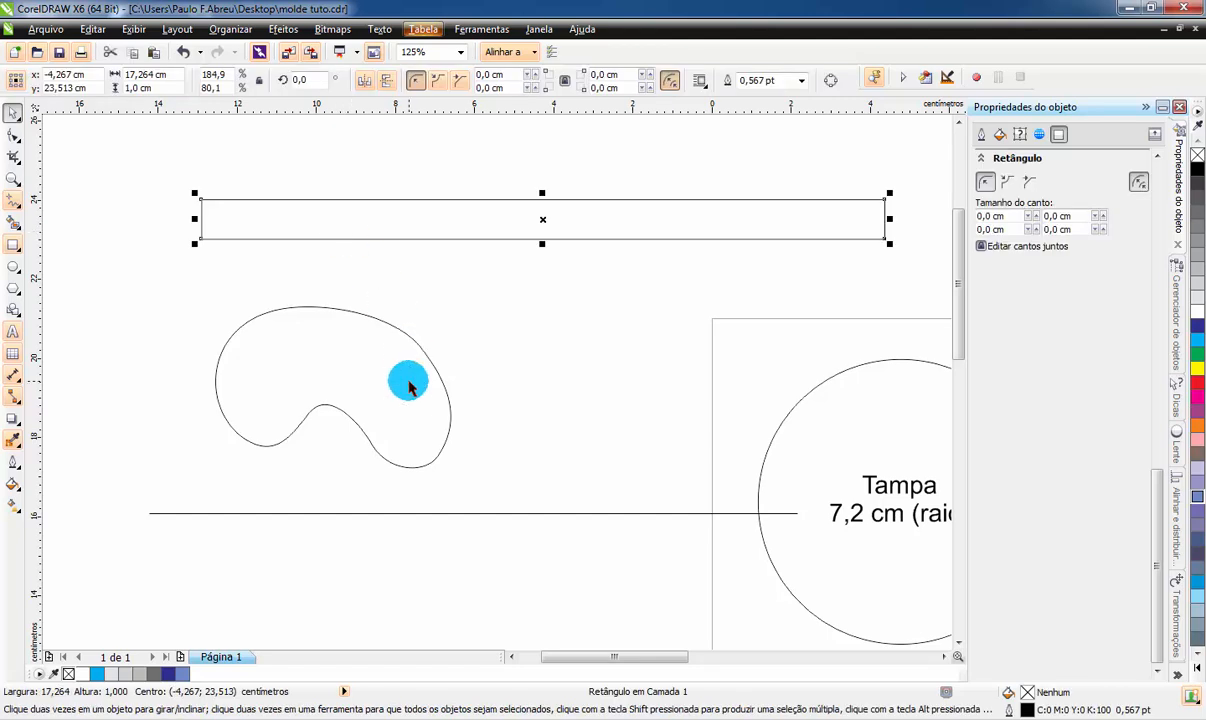
{"action": "key", "text": "Delete"}
{"action": "left_click", "coordinate": [430, 385]}
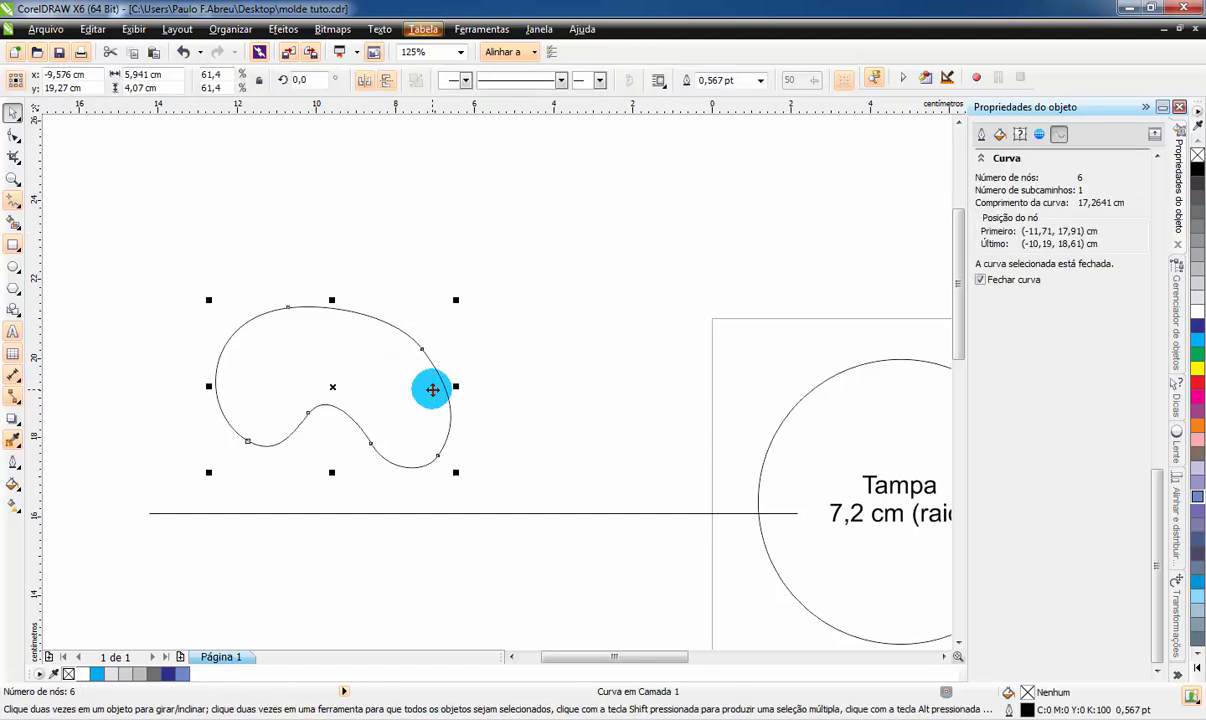
{"action": "key", "text": "Delete"}
{"action": "left_click", "coordinate": [545, 514]}
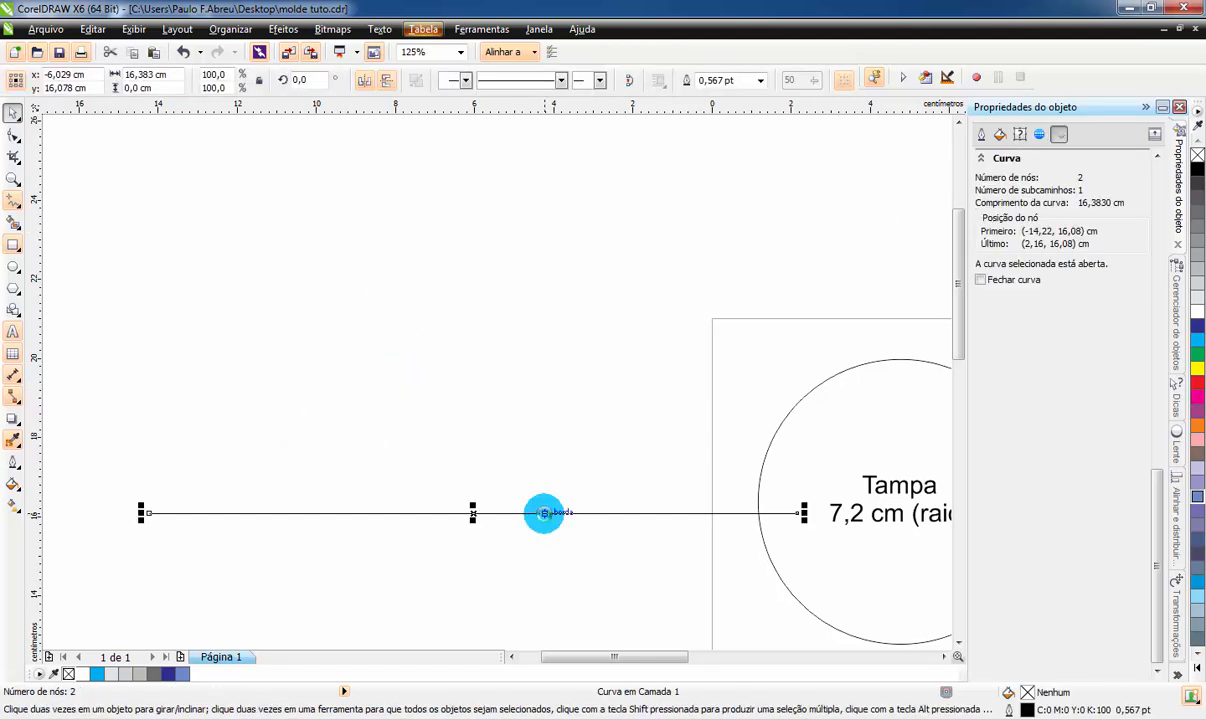
{"action": "key", "text": "Delete"}
{"action": "left_click", "coordinate": [460, 52]}
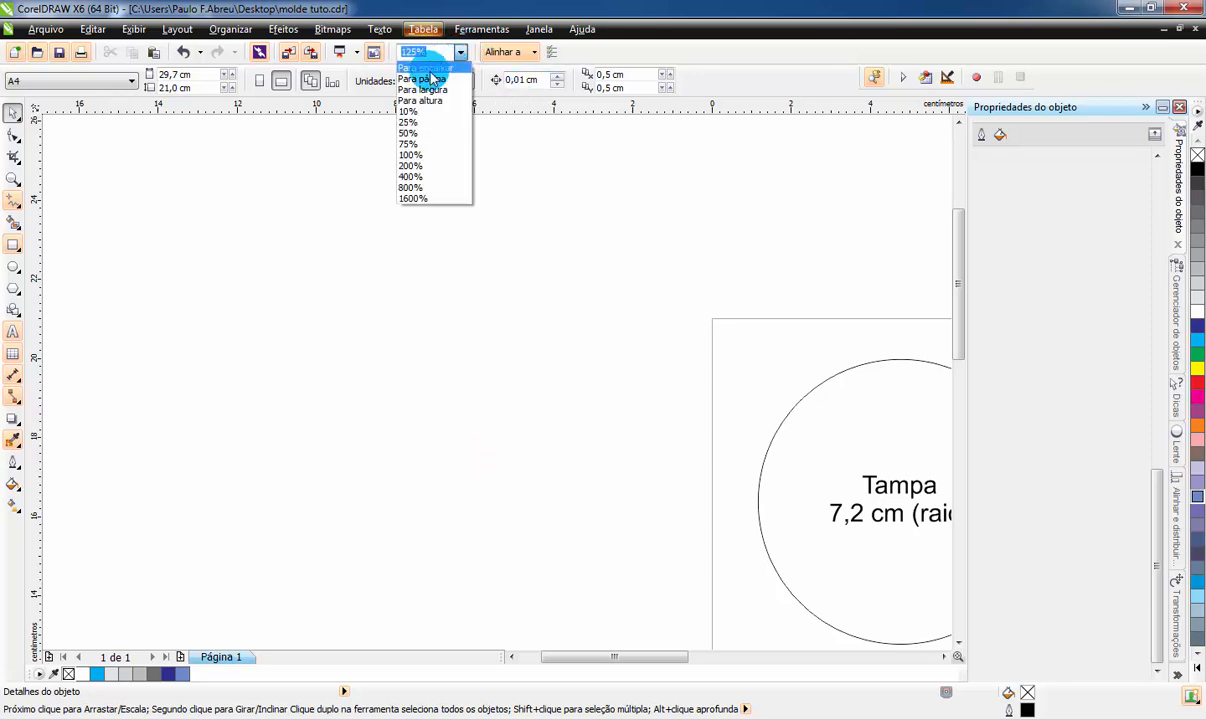
{"action": "left_click", "coordinate": [428, 78]}
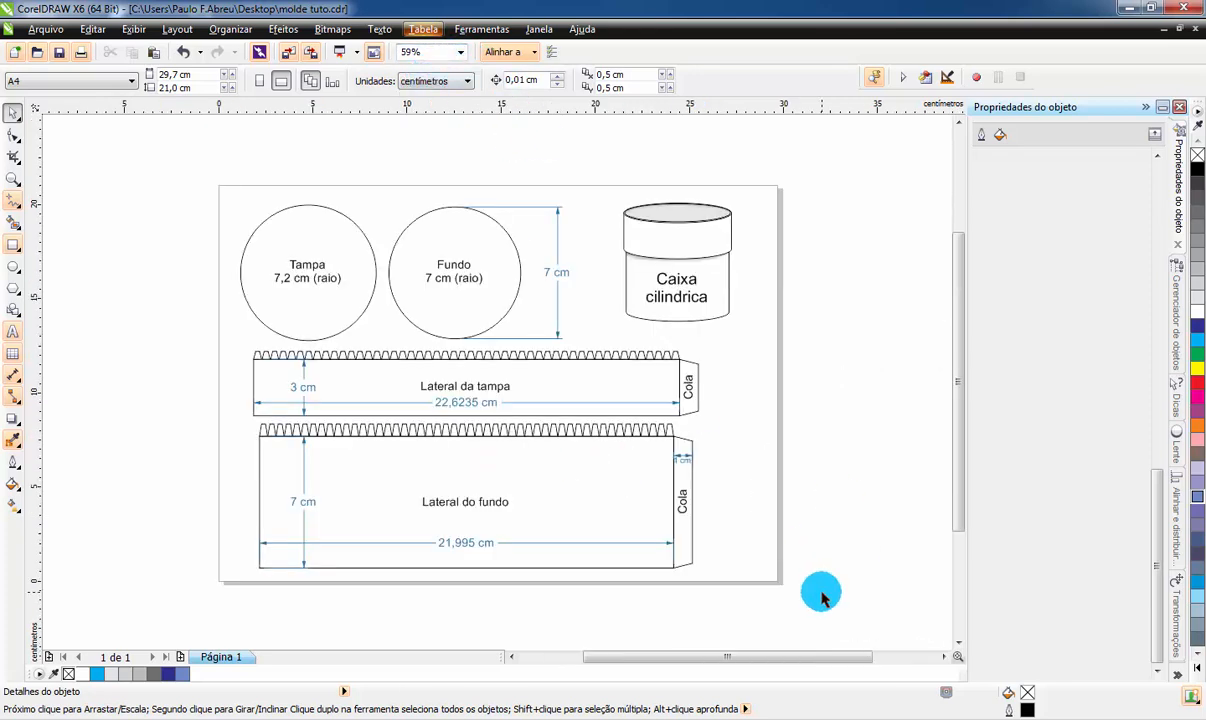